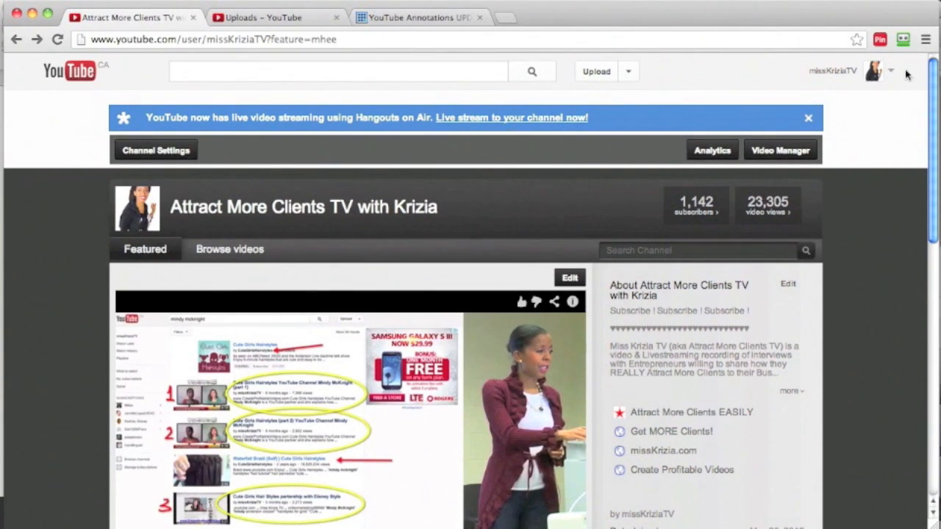
Open the channel's feature settings through the Video Manager and review the account status and the listed features, including External Annotations.
{"action": "left_click", "coordinate": [888, 74]}
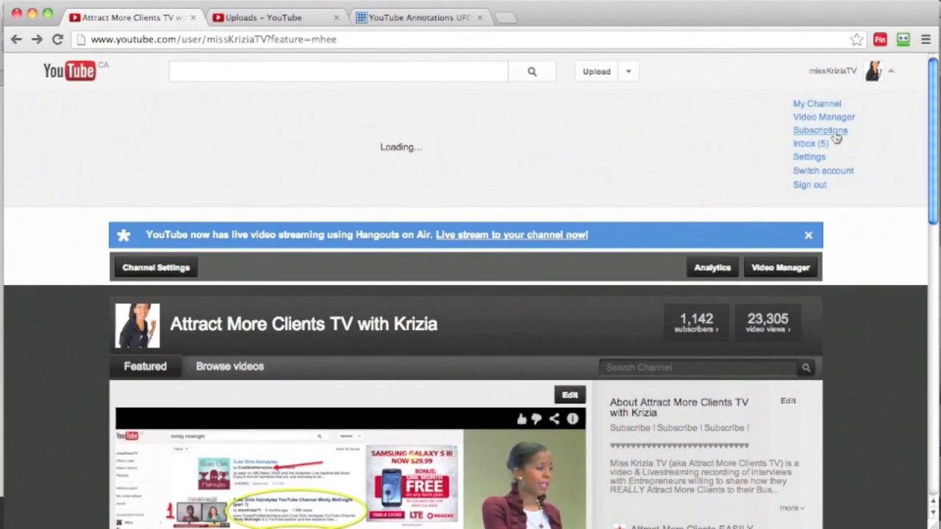
{"action": "left_click", "coordinate": [824, 118]}
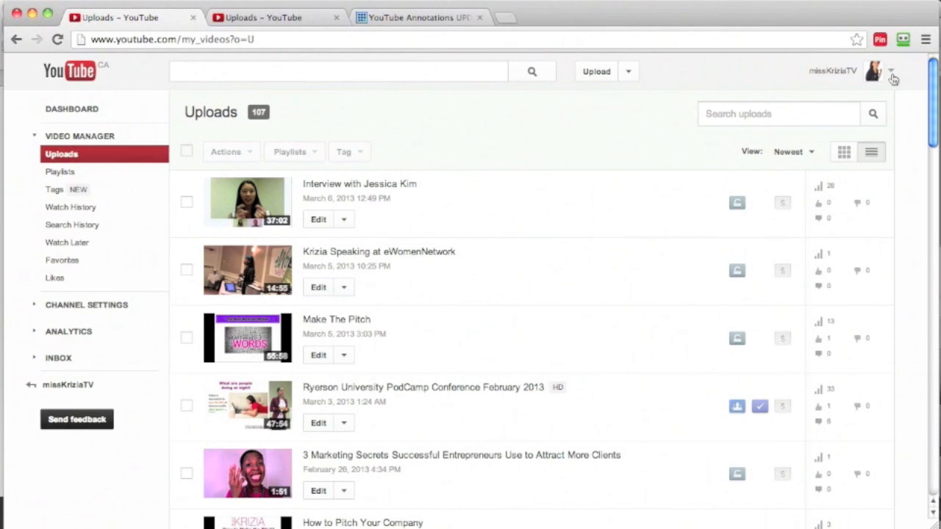
{"action": "left_click", "coordinate": [71, 307]}
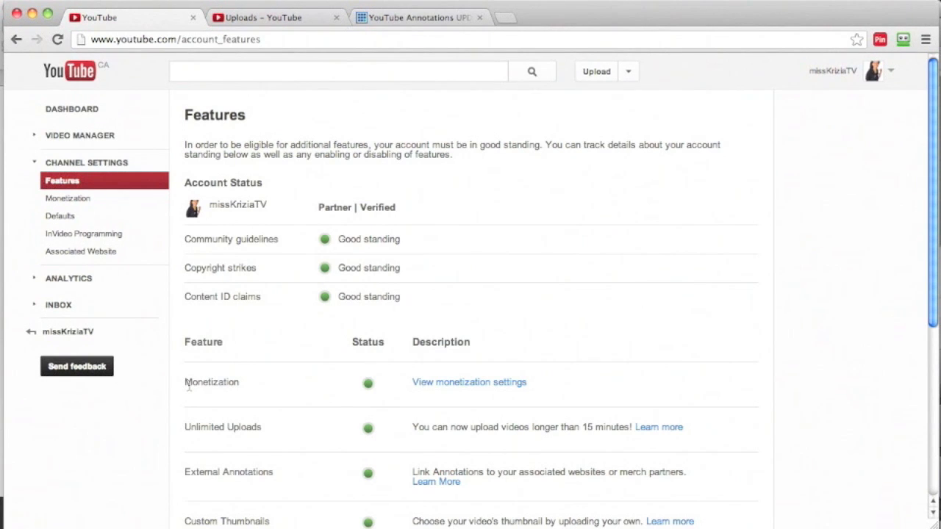
{"action": "scroll", "coordinate": [188, 390], "scroll_direction": "down", "scroll_amount": 3}
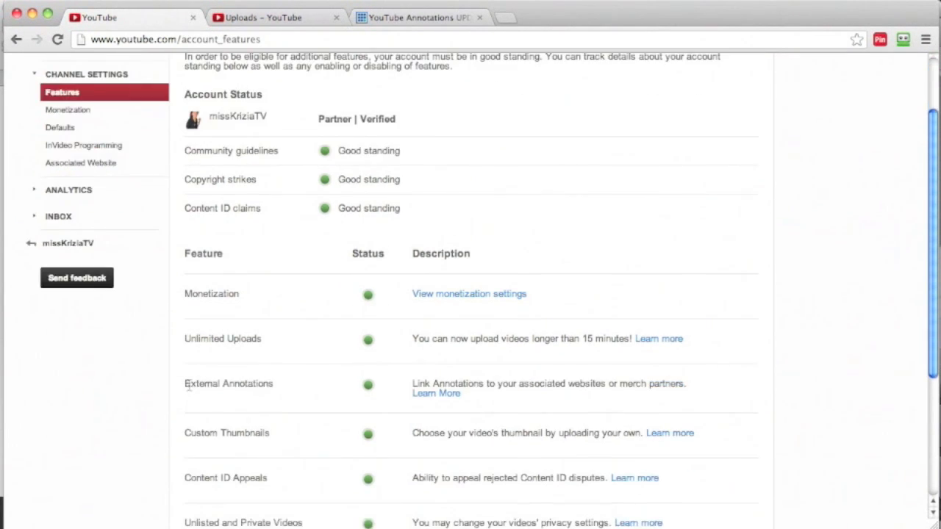
{"action": "scroll", "coordinate": [188, 390], "scroll_direction": "down", "scroll_amount": 1}
{"action": "scroll", "coordinate": [188, 388], "scroll_direction": "down", "scroll_amount": 3}
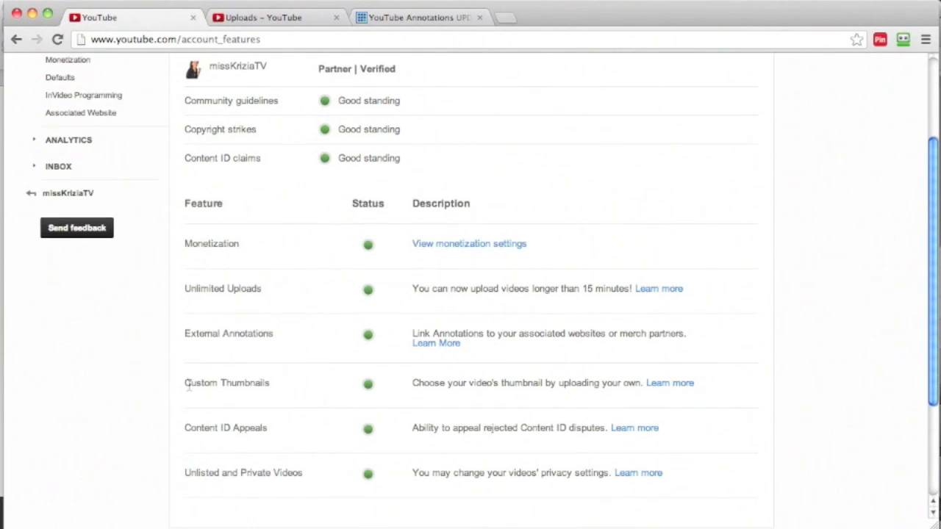
{"action": "scroll", "coordinate": [189, 388], "scroll_direction": "up", "scroll_amount": 6}
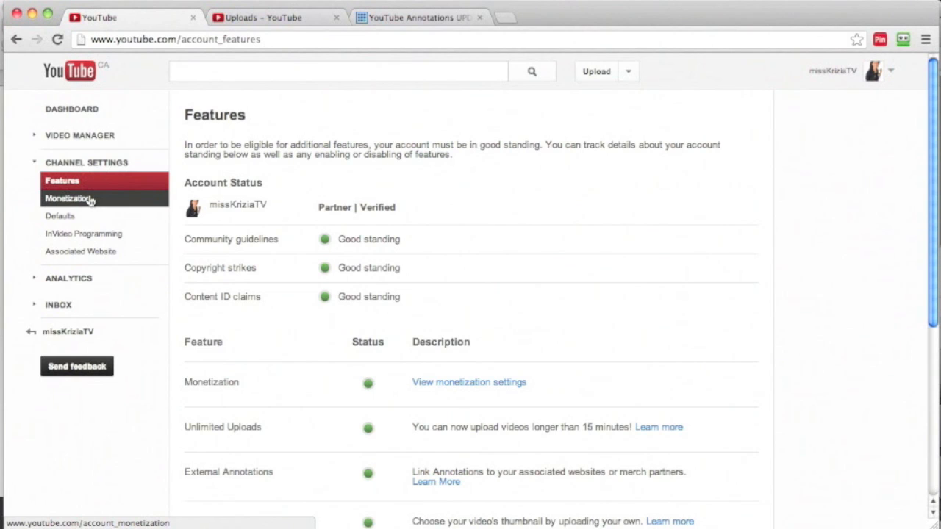
Open the channel's monetization settings and review the account status, AdSense association and guidelines.
{"action": "left_click", "coordinate": [68, 198]}
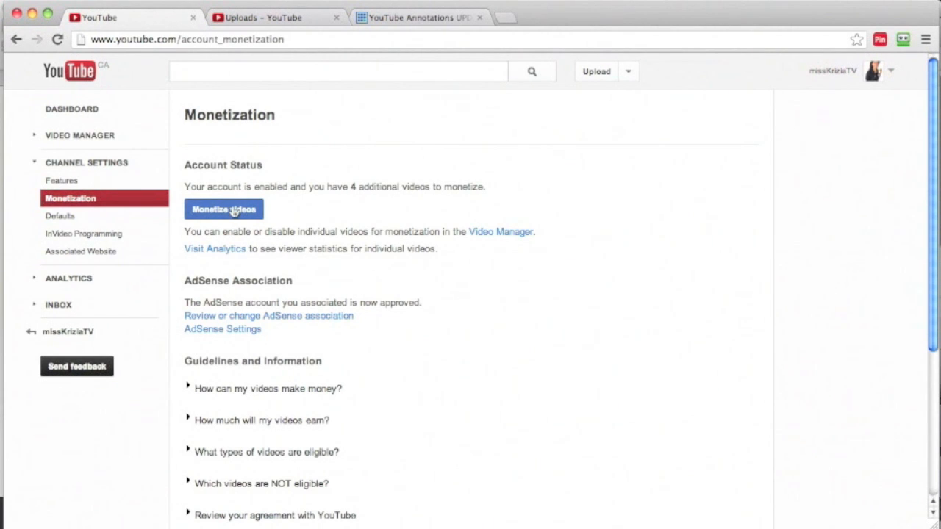
{"action": "scroll", "coordinate": [469, 188], "scroll_direction": "down", "scroll_amount": 3}
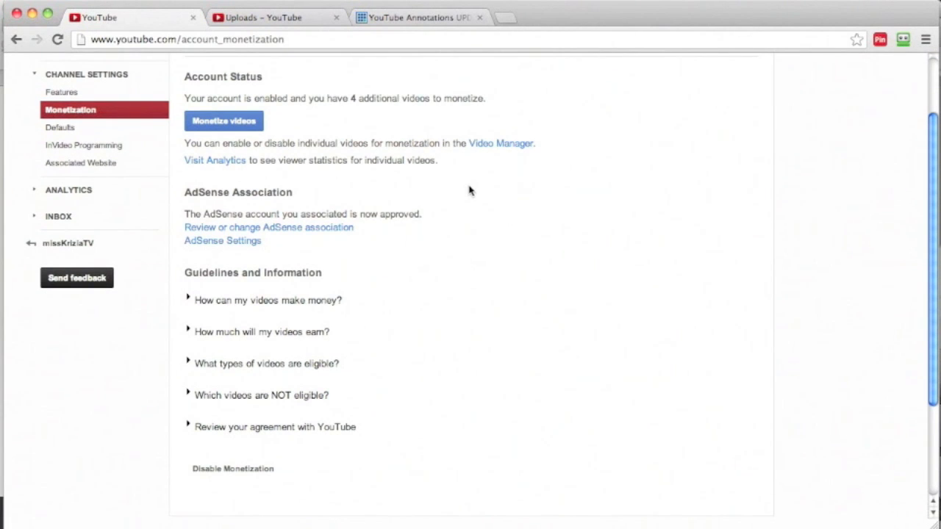
{"action": "scroll", "coordinate": [469, 190], "scroll_direction": "up", "scroll_amount": 3}
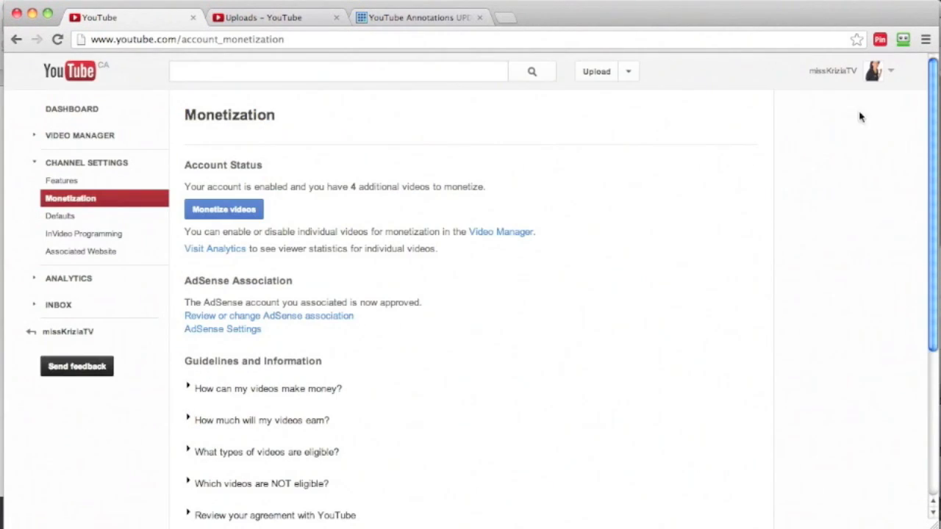
{"action": "left_click", "coordinate": [891, 75]}
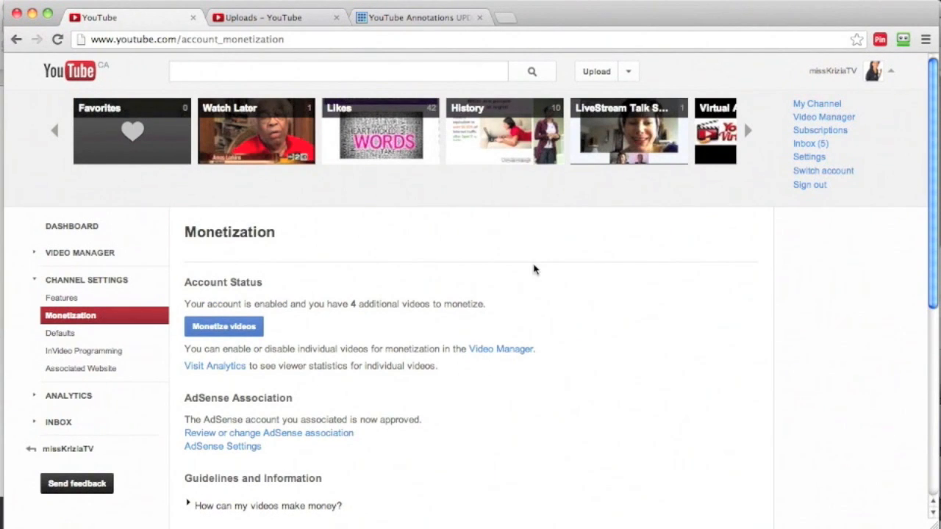
{"action": "scroll", "coordinate": [507, 290], "scroll_direction": "down", "scroll_amount": 1}
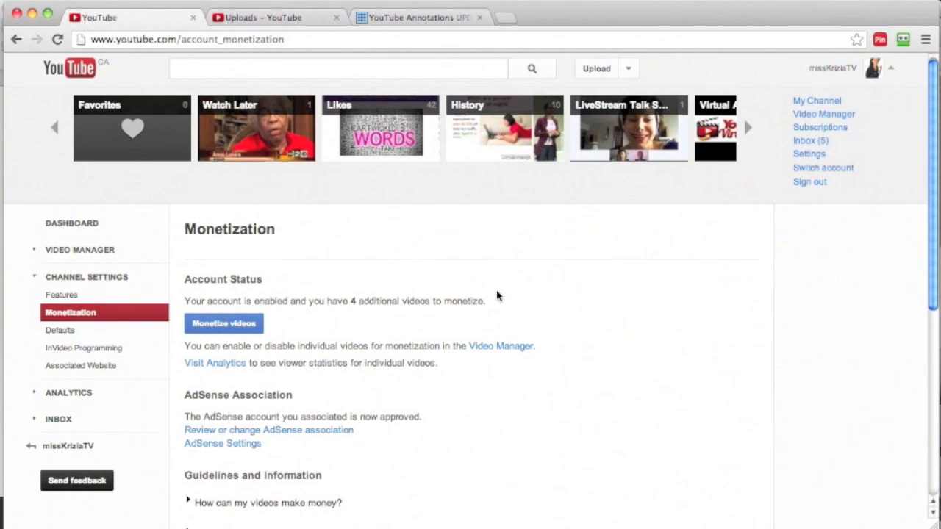
{"action": "scroll", "coordinate": [496, 296], "scroll_direction": "down", "scroll_amount": 1}
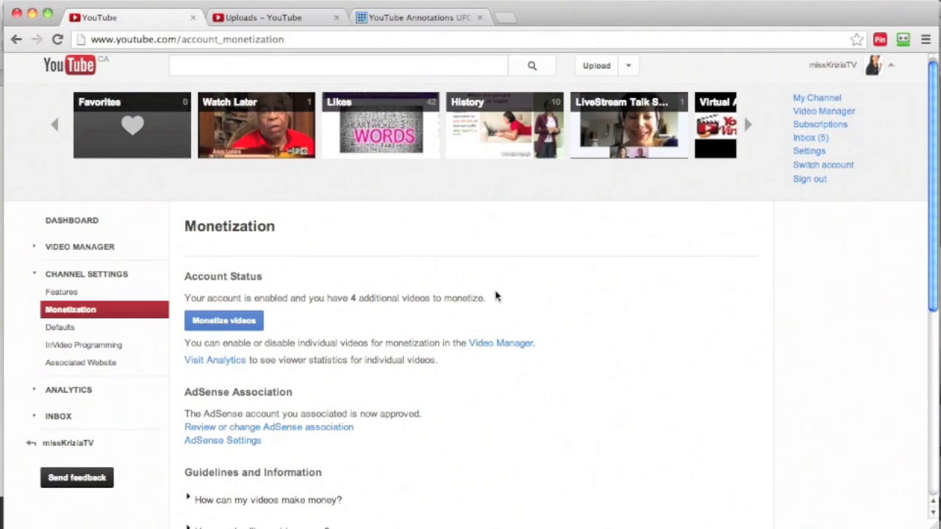
{"action": "scroll", "coordinate": [495, 295], "scroll_direction": "down", "scroll_amount": 2}
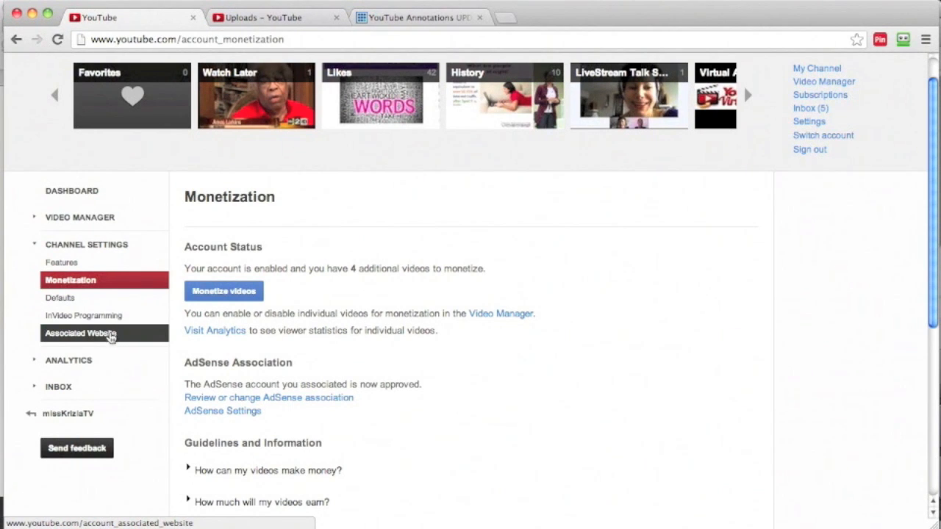
{"action": "left_click", "coordinate": [110, 335]}
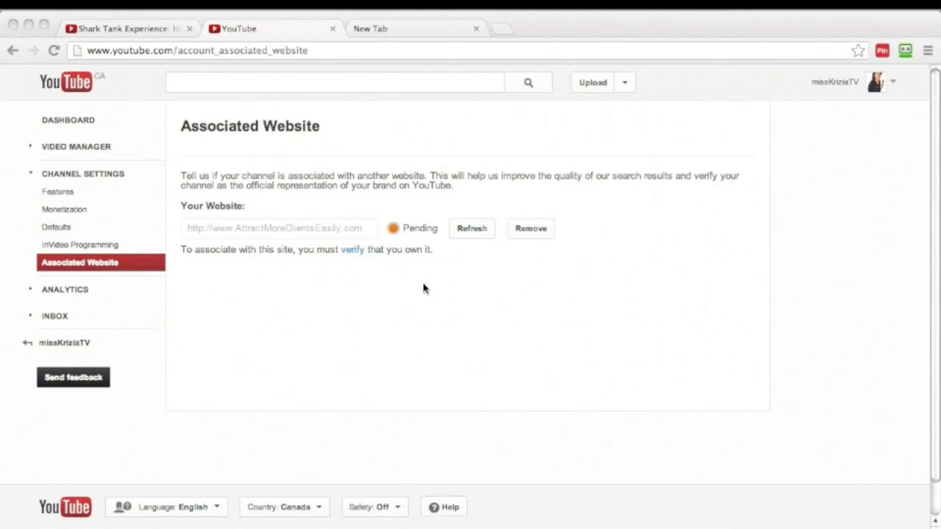
{"action": "left_click", "coordinate": [353, 250]}
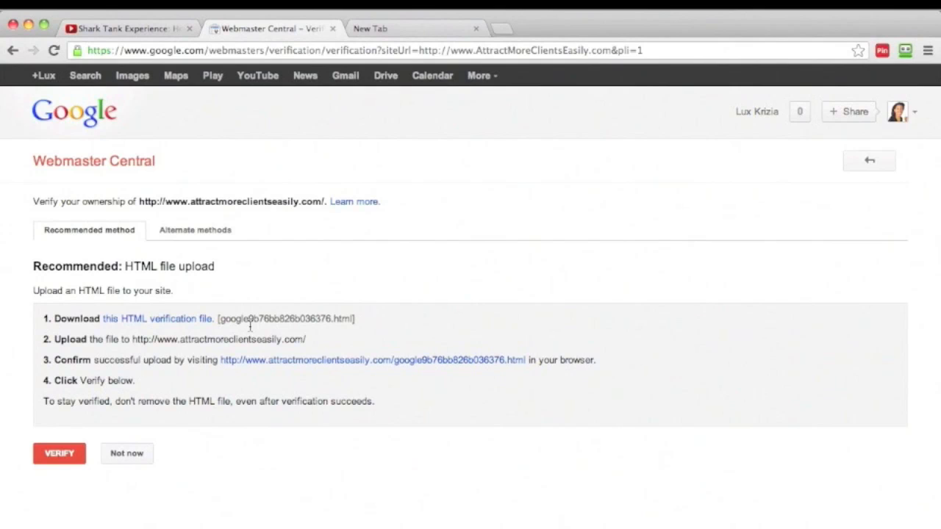
{"action": "left_click", "coordinate": [60, 453]}
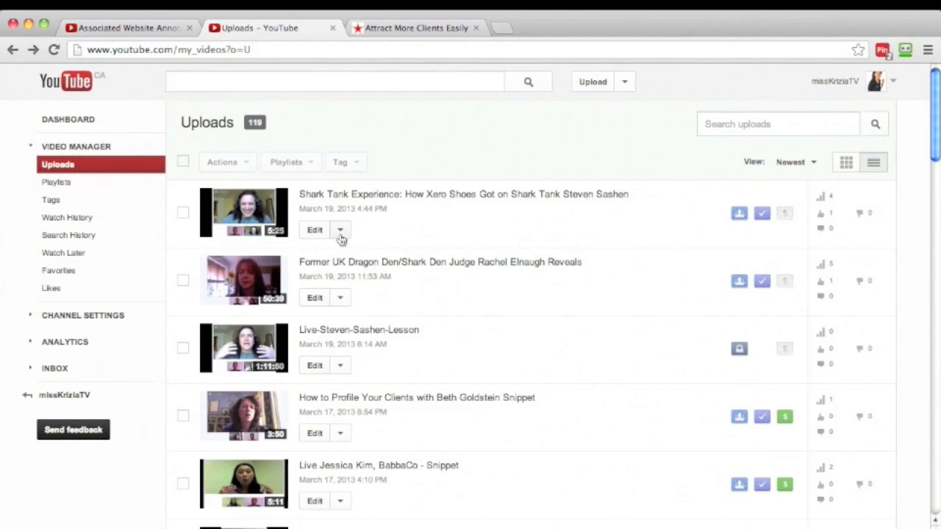
Open the annotations of the Shark Tank Experience video and enable external annotation links, accepting the terms and conditions.
{"action": "left_click", "coordinate": [341, 232]}
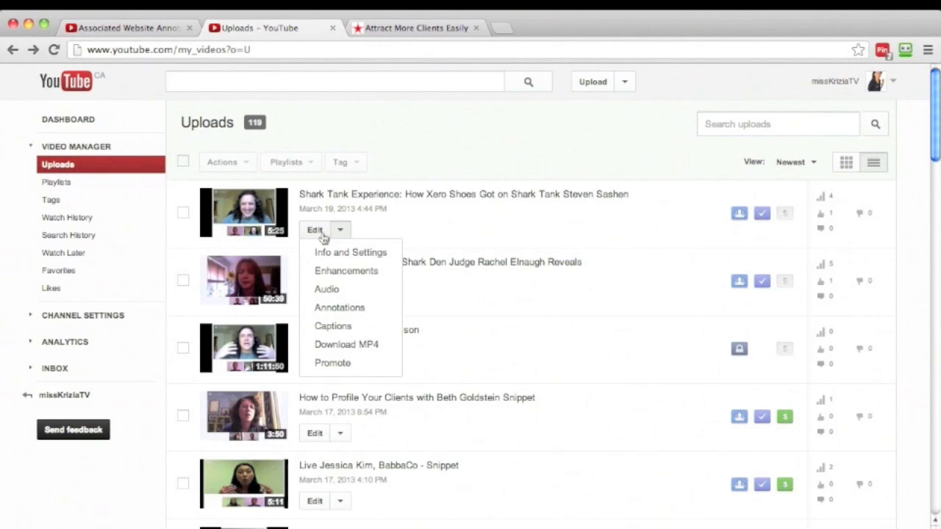
{"action": "left_click", "coordinate": [333, 310]}
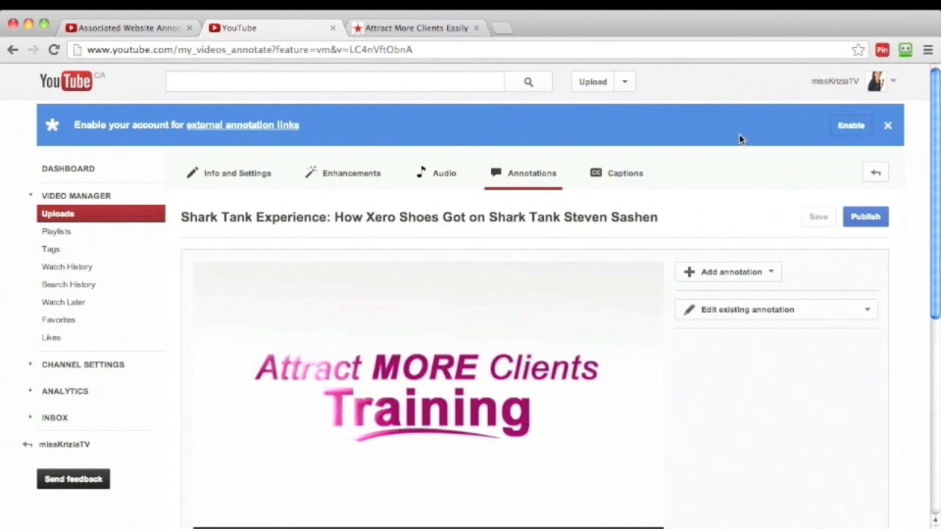
{"action": "left_click", "coordinate": [852, 126]}
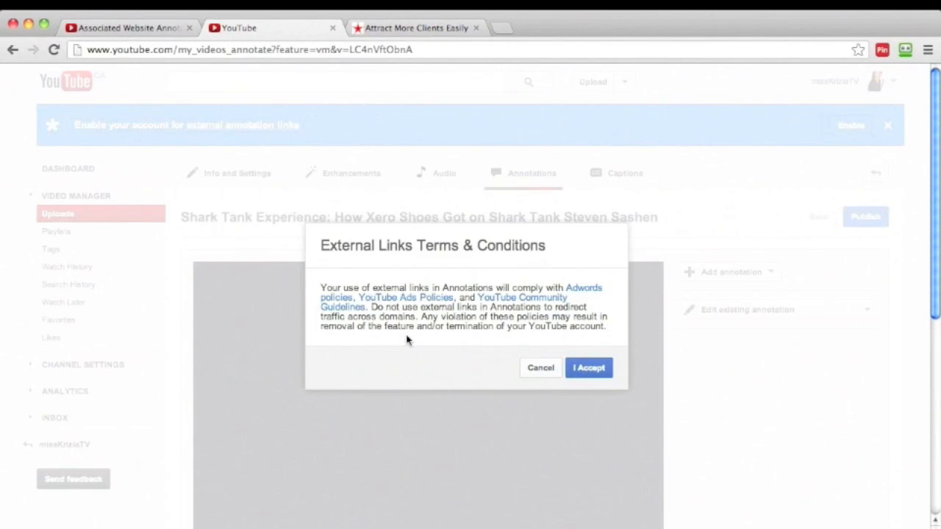
{"action": "left_click", "coordinate": [579, 371]}
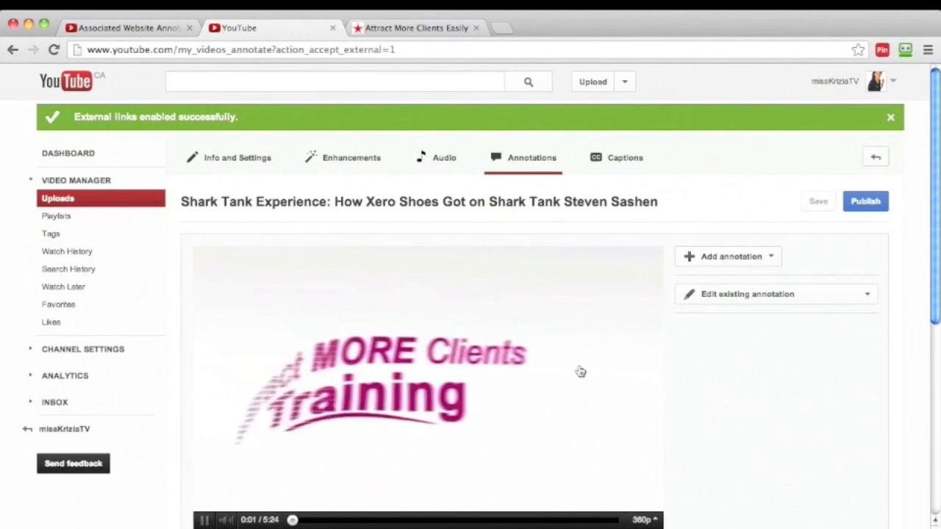
Pause the video and examine the annotation editor and the existing annotation's place on the timeline.
{"action": "left_click", "coordinate": [204, 520]}
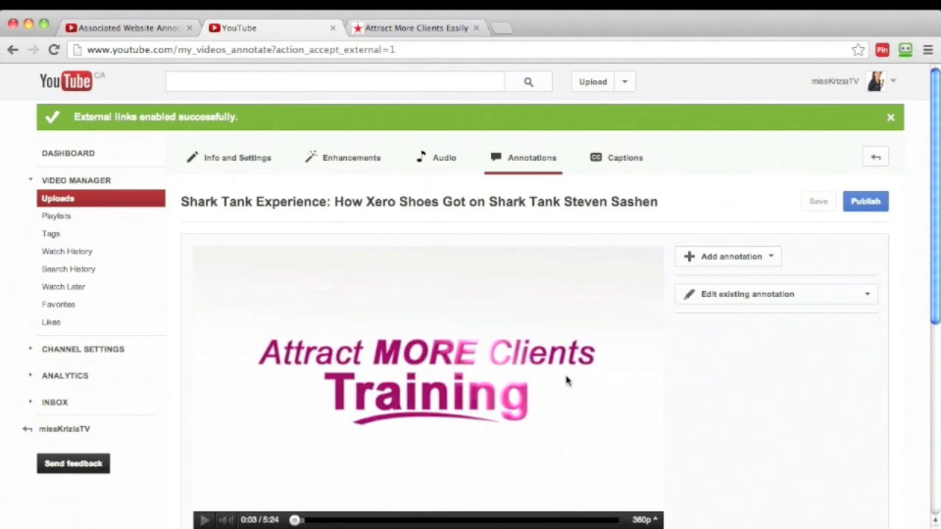
{"action": "scroll", "coordinate": [700, 365], "scroll_direction": "down", "scroll_amount": 4}
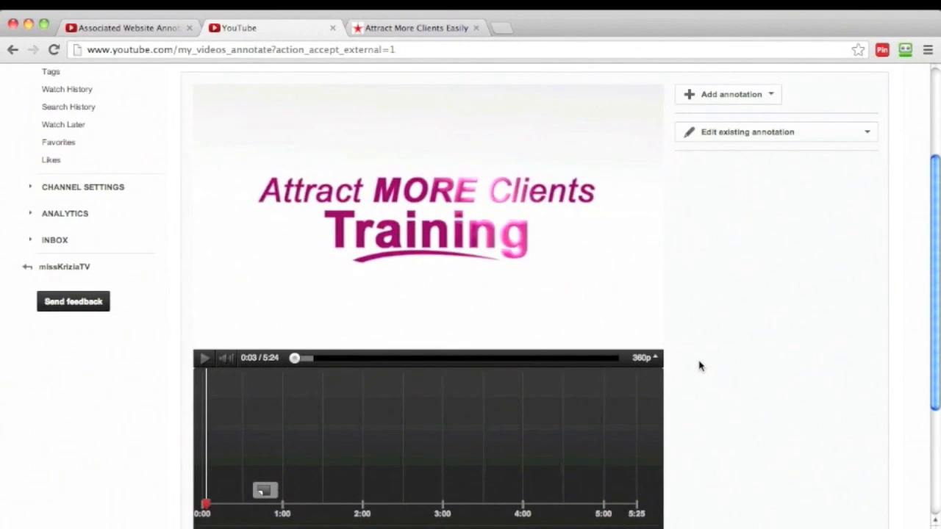
{"action": "scroll", "coordinate": [699, 365], "scroll_direction": "up", "scroll_amount": 3}
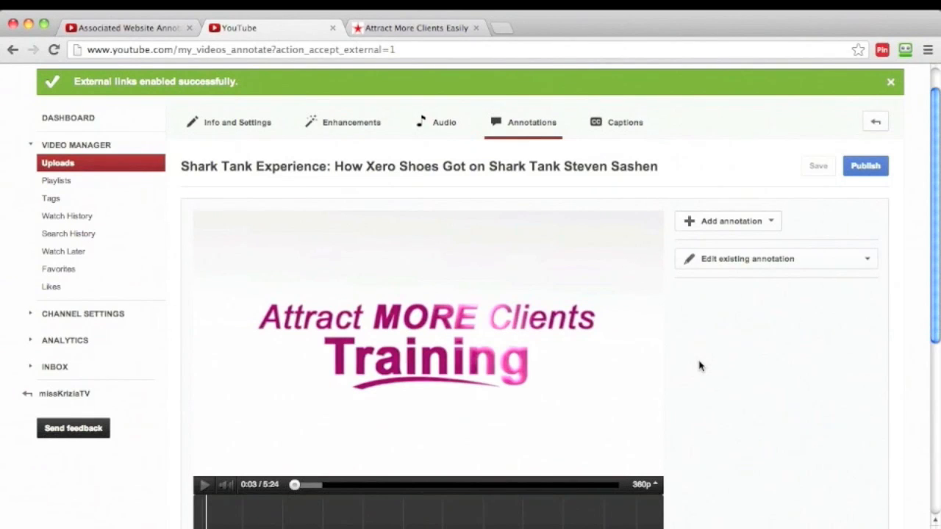
{"action": "scroll", "coordinate": [700, 366], "scroll_direction": "down", "scroll_amount": 3}
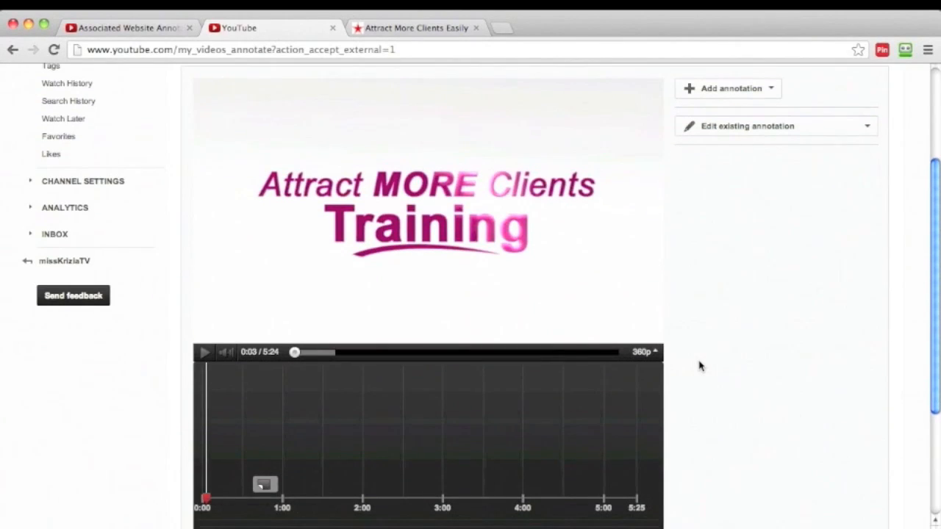
{"action": "scroll", "coordinate": [700, 366], "scroll_direction": "up", "scroll_amount": 1}
{"action": "scroll", "coordinate": [700, 365], "scroll_direction": "down", "scroll_amount": 2}
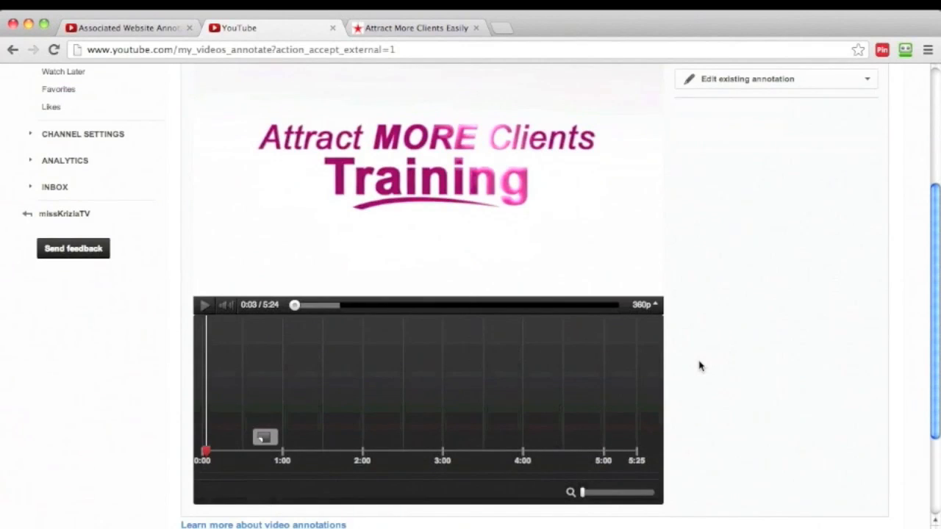
{"action": "scroll", "coordinate": [700, 366], "scroll_direction": "up", "scroll_amount": 5}
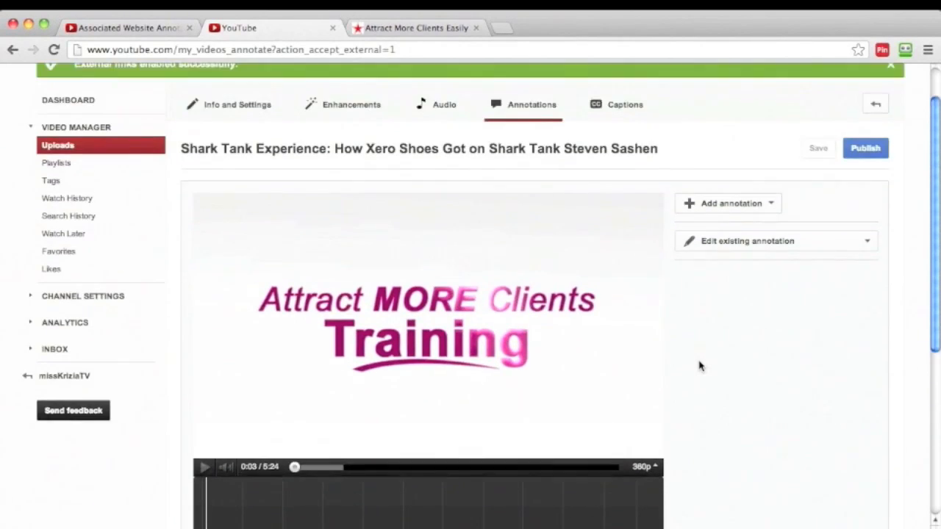
{"action": "scroll", "coordinate": [700, 365], "scroll_direction": "down", "scroll_amount": 5}
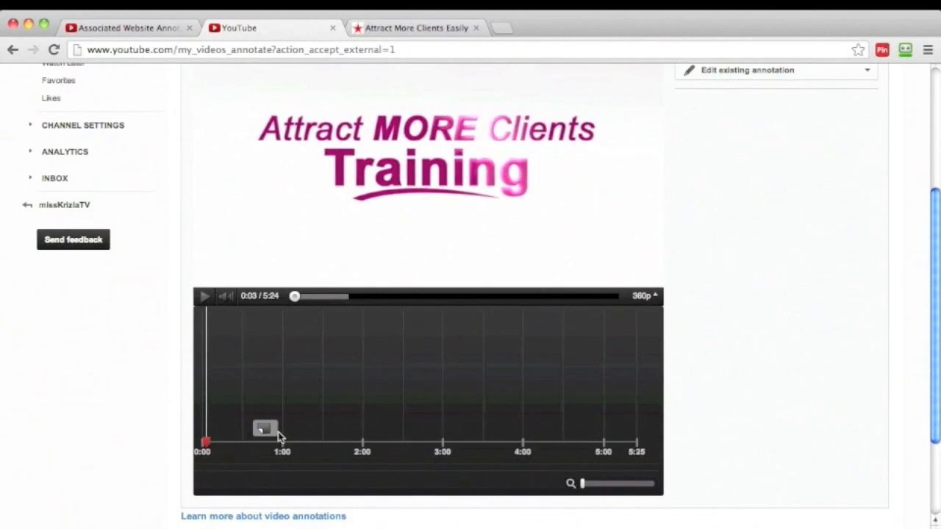
{"action": "scroll", "coordinate": [250, 436], "scroll_direction": "down", "scroll_amount": 1}
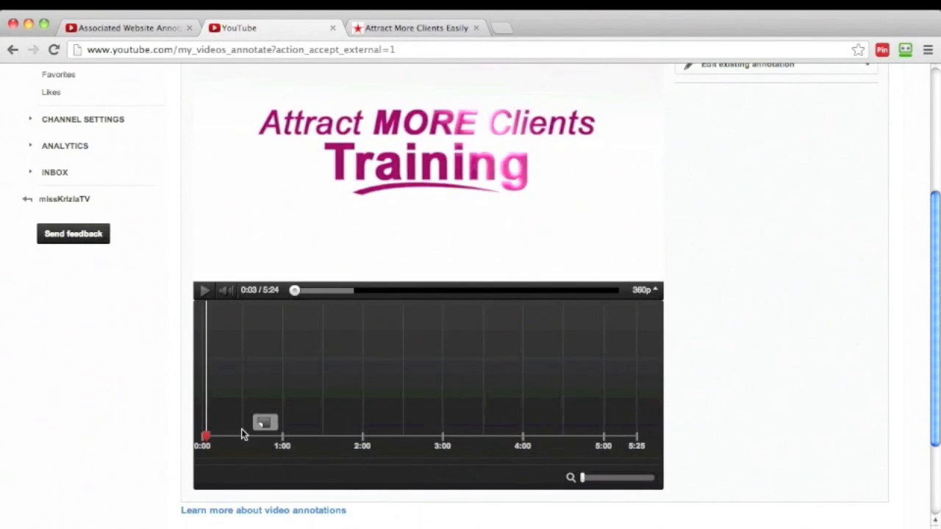
Move the playhead to 0:38 on the timeline, at the start of the existing note annotation.
{"action": "left_click", "coordinate": [206, 292]}
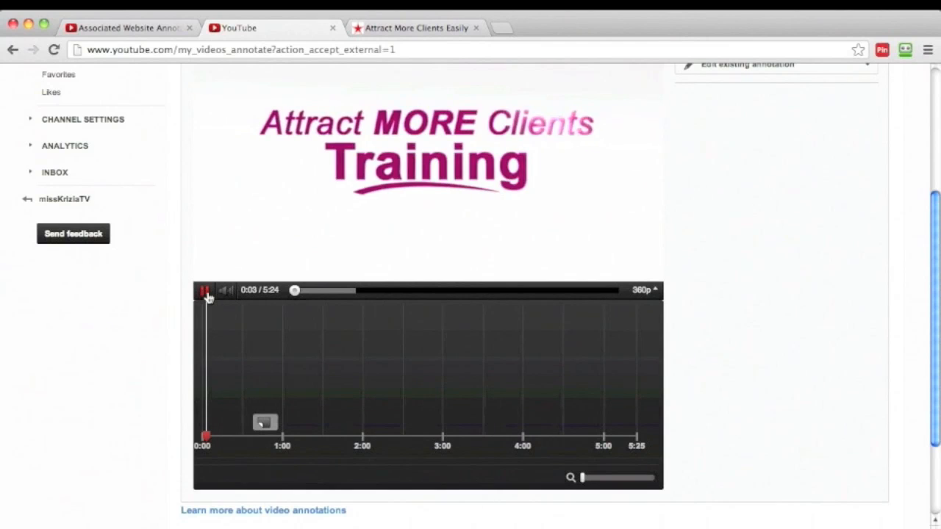
{"action": "left_click", "coordinate": [205, 293]}
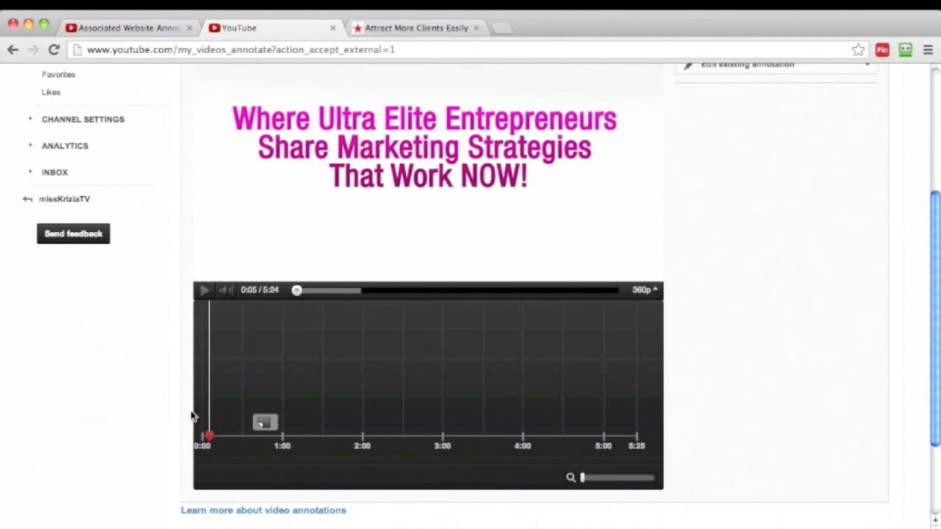
{"action": "left_click_drag", "start_coordinate": [210, 390], "coordinate": [254, 397]}
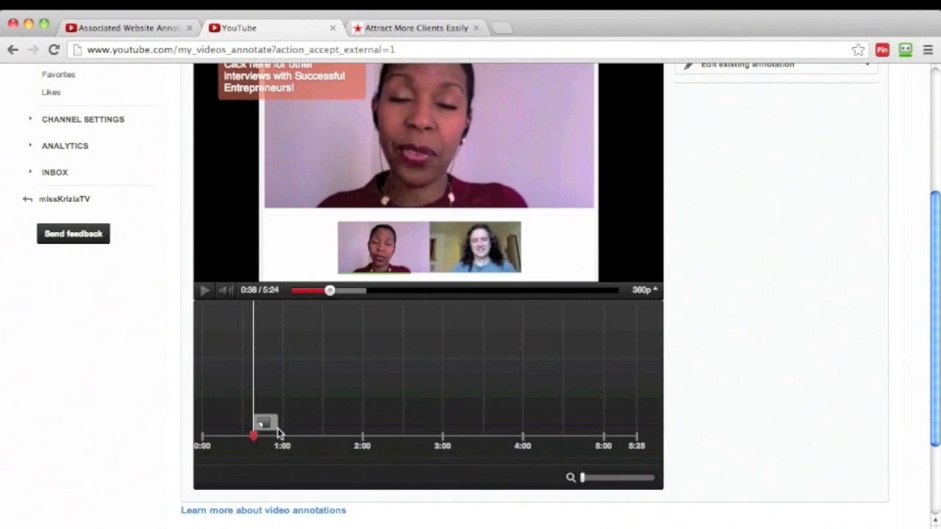
{"action": "left_click", "coordinate": [644, 290]}
{"action": "scroll", "coordinate": [754, 279], "scroll_direction": "up", "scroll_amount": 2}
{"action": "scroll", "coordinate": [735, 250], "scroll_direction": "up", "scroll_amount": 3}
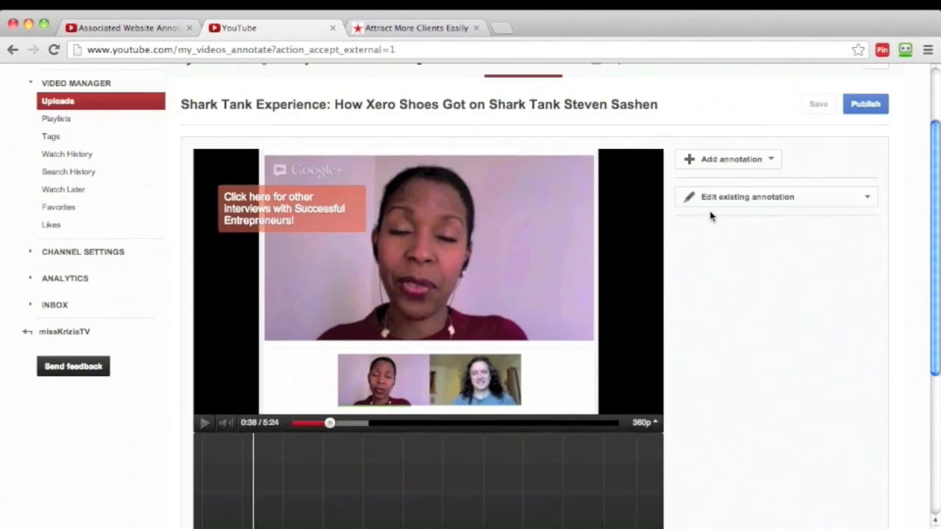
Open the existing note annotation that starts at 0:38 for editing.
{"action": "left_click", "coordinate": [770, 163]}
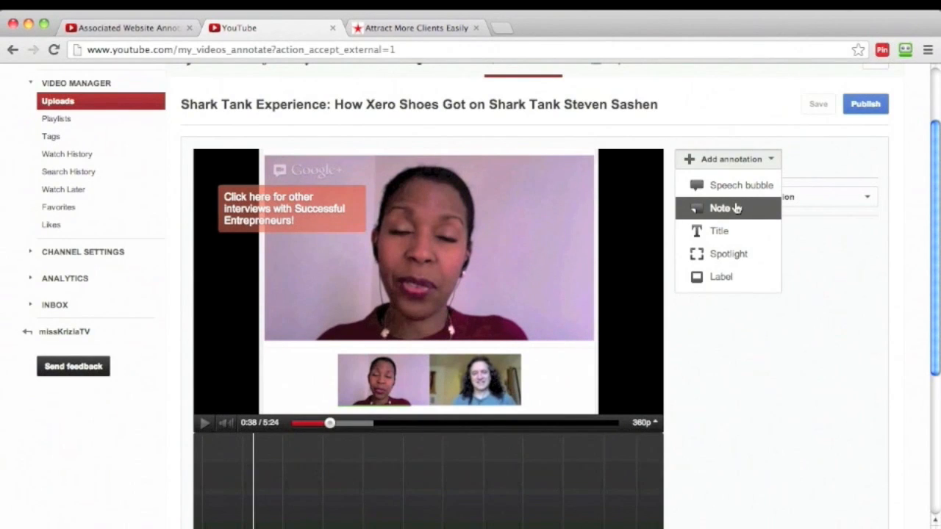
{"action": "left_click", "coordinate": [807, 148]}
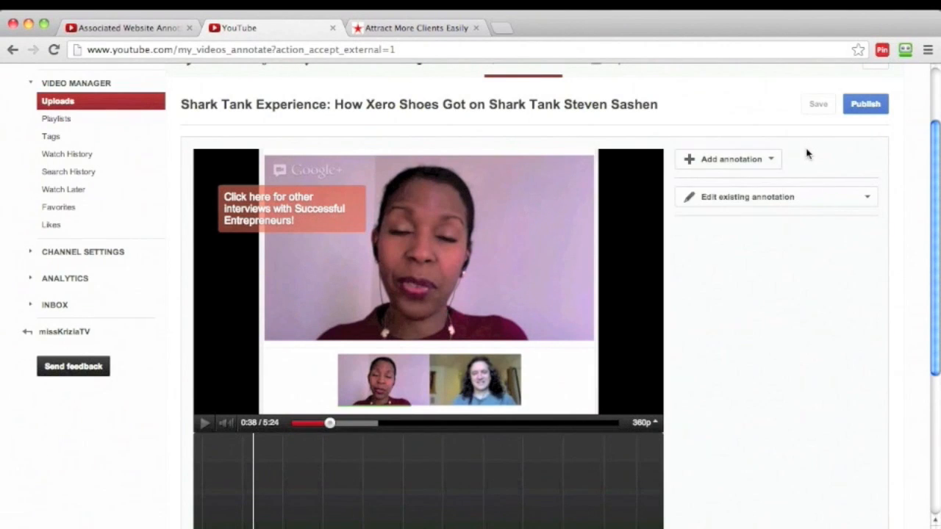
{"action": "left_click", "coordinate": [870, 198]}
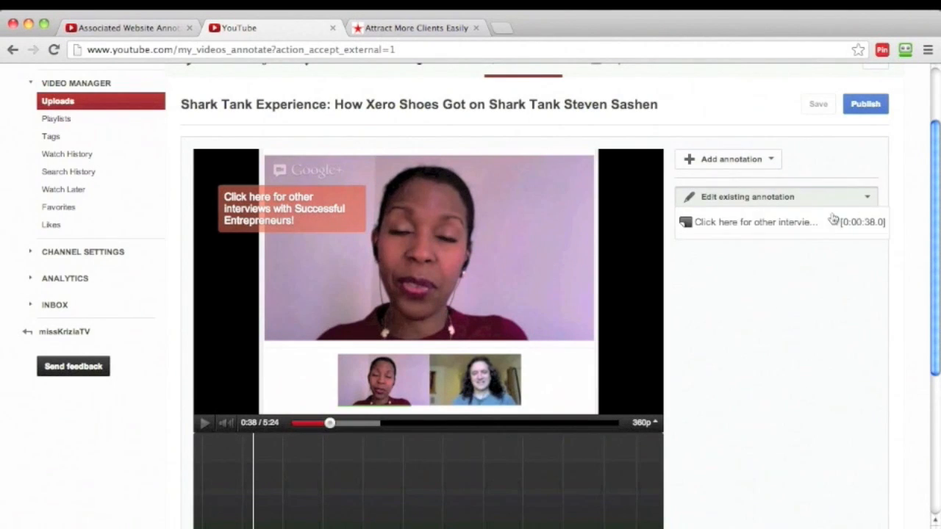
{"action": "left_click", "coordinate": [784, 227]}
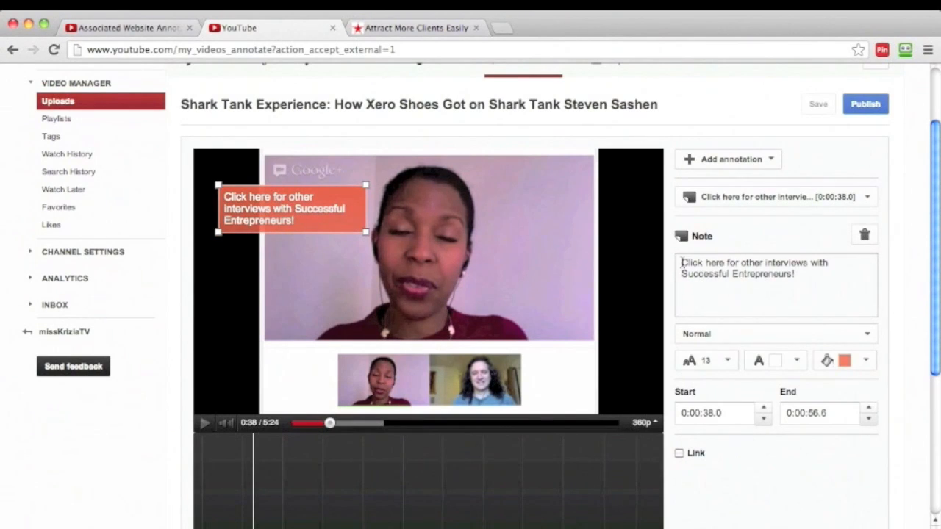
Set the note's text size to 16 and extend its end time to 0:00:57.7.
{"action": "left_click_drag", "start_coordinate": [727, 267], "coordinate": [684, 266]}
{"action": "left_click", "coordinate": [787, 297]}
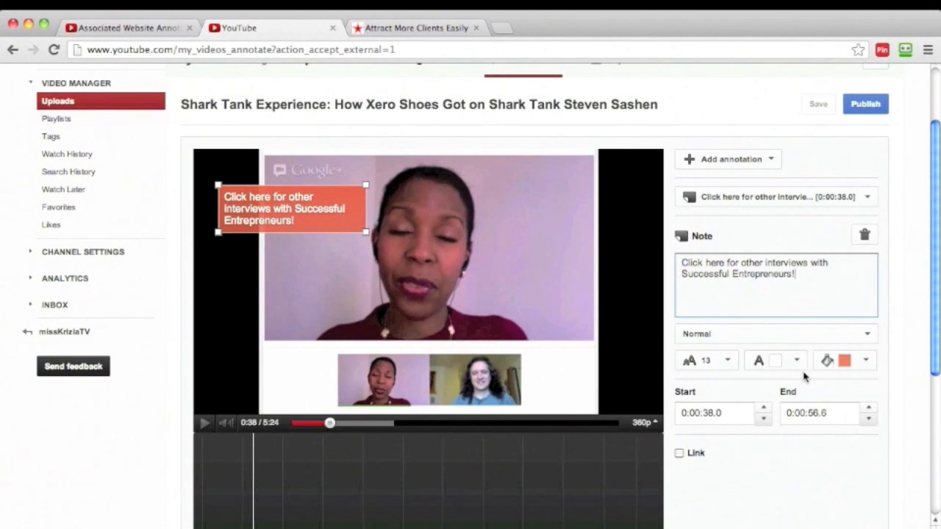
{"action": "left_click", "coordinate": [797, 362]}
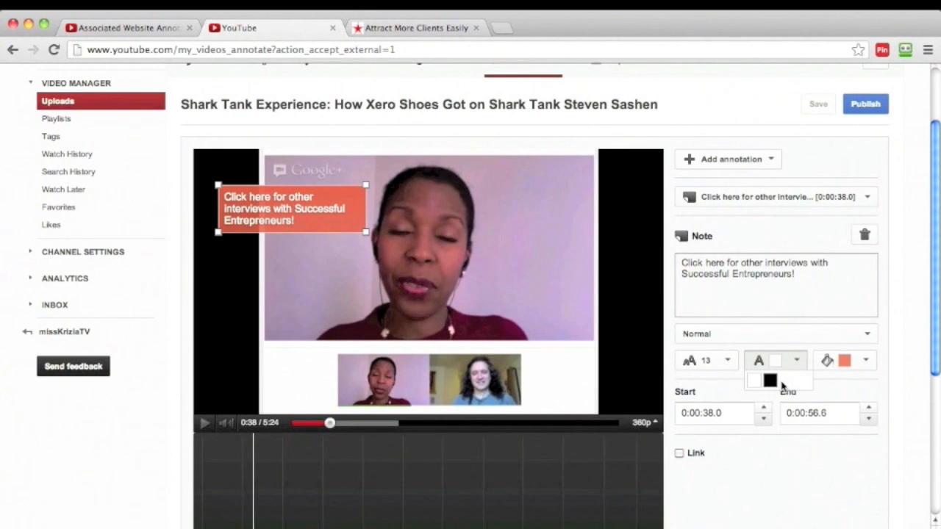
{"action": "left_click", "coordinate": [728, 363]}
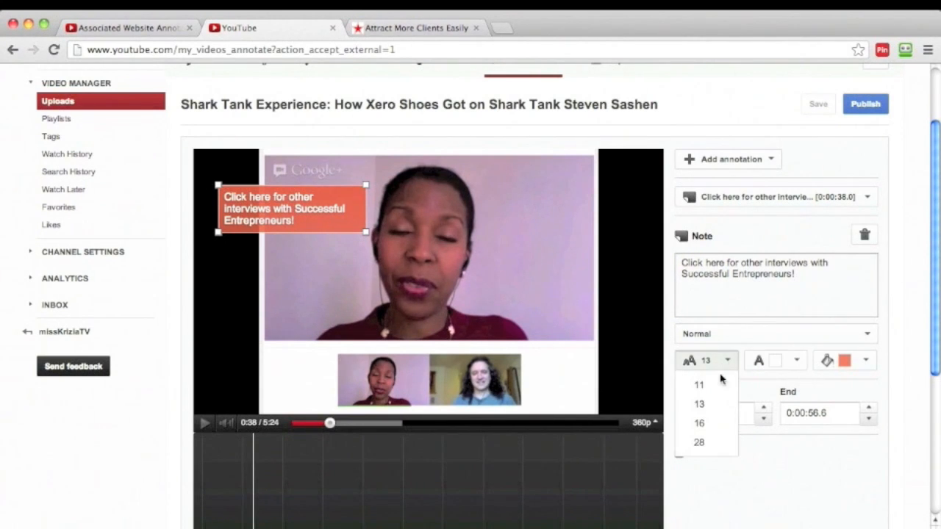
{"action": "left_click", "coordinate": [706, 423]}
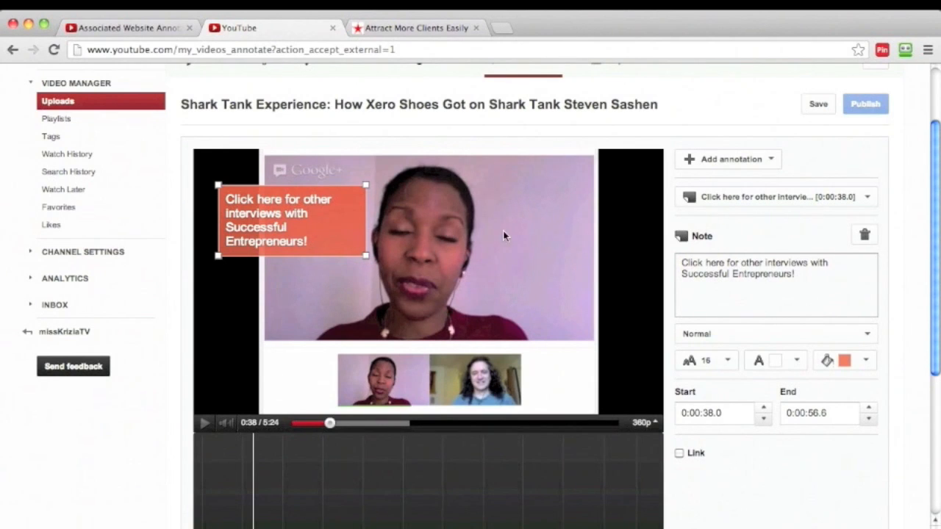
{"action": "scroll", "coordinate": [723, 426], "scroll_direction": "down", "scroll_amount": 2}
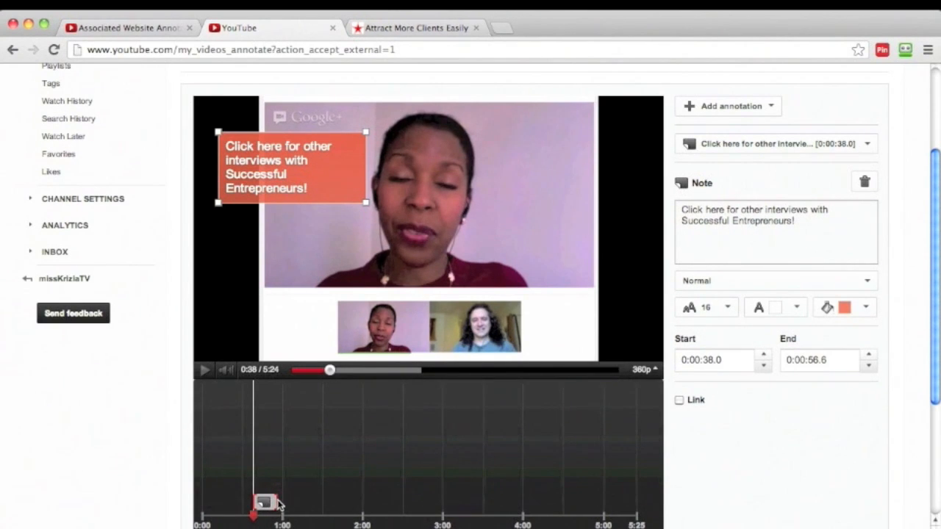
{"action": "mouse_move", "coordinate": [275, 502]}
{"action": "left_mouse_down"}
{"action": "mouse_move", "coordinate": [290, 502]}
{"action": "mouse_move", "coordinate": [278, 502]}
{"action": "left_mouse_up"}
{"action": "left_click", "coordinate": [679, 401]}
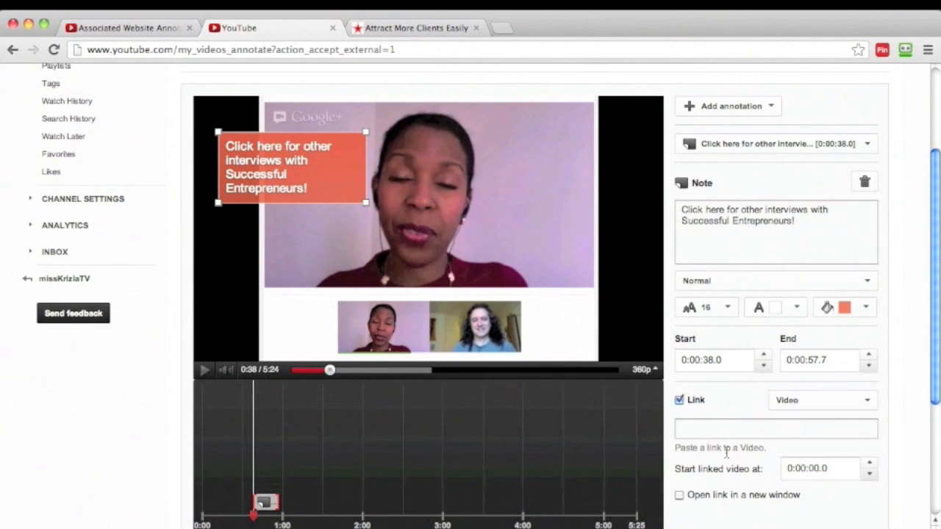
{"action": "left_click", "coordinate": [867, 403]}
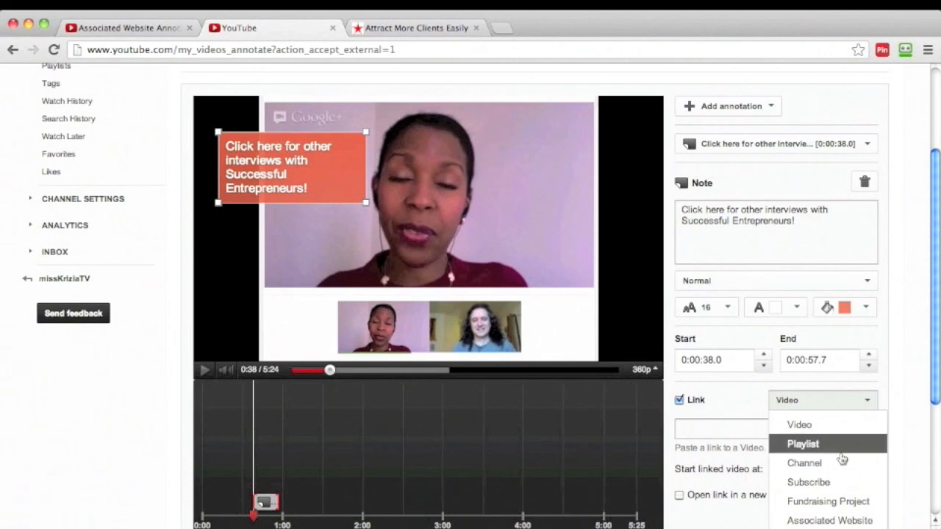
{"action": "left_click", "coordinate": [836, 520]}
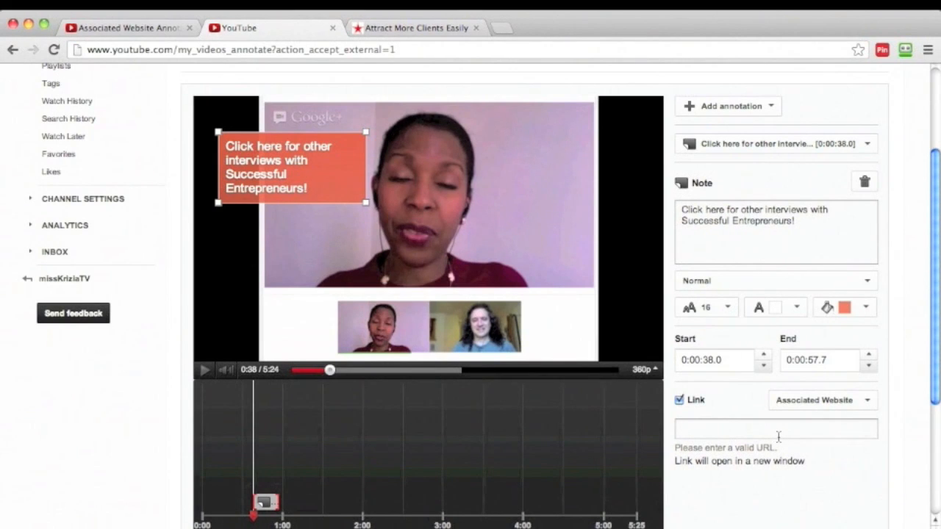
{"action": "left_click", "coordinate": [445, 28]}
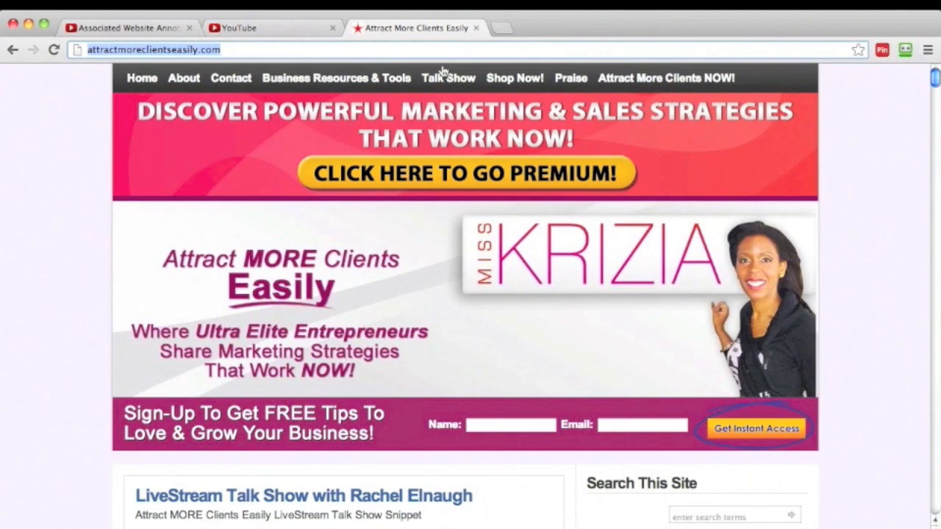
{"action": "left_click", "coordinate": [250, 23]}
{"action": "left_click", "coordinate": [711, 433]}
{"action": "type", "text": "http://attractmoreclientseasily.com/"}
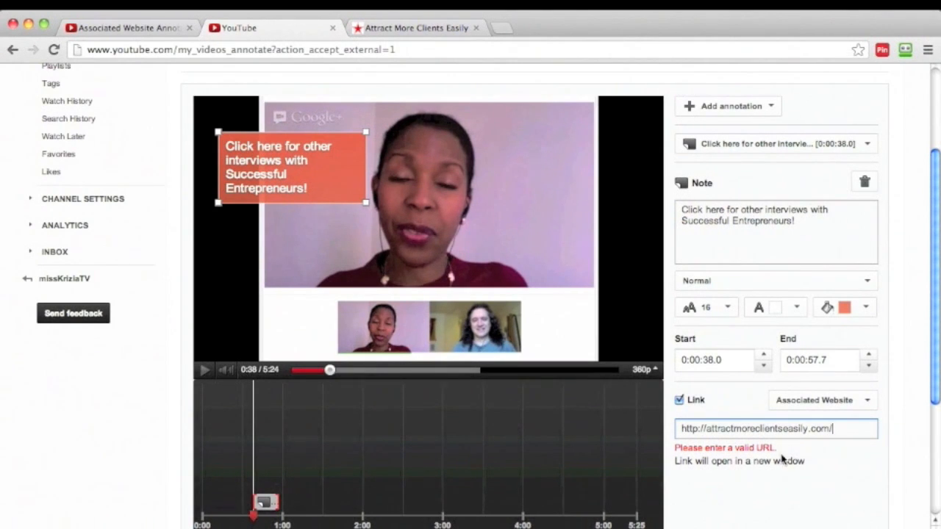
Publish the annotation changes to the Shark Tank Experience video.
{"action": "scroll", "coordinate": [702, 481], "scroll_direction": "down", "scroll_amount": 1}
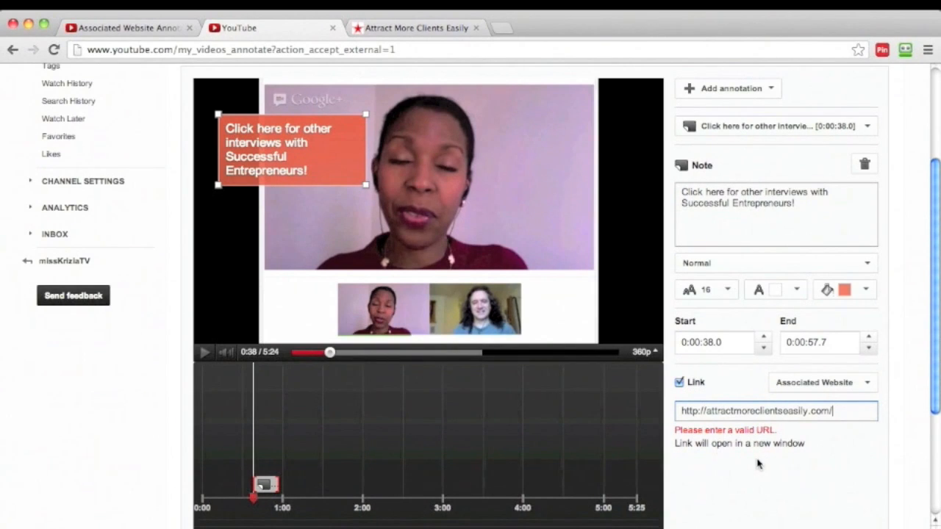
{"action": "scroll", "coordinate": [770, 460], "scroll_direction": "down", "scroll_amount": 4}
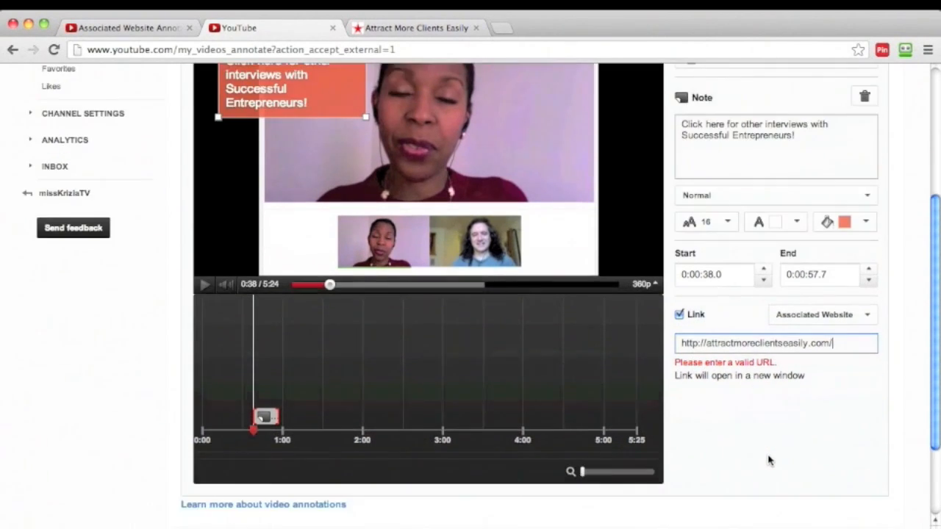
{"action": "scroll", "coordinate": [769, 461], "scroll_direction": "up", "scroll_amount": 4}
{"action": "scroll", "coordinate": [770, 460], "scroll_direction": "up", "scroll_amount": 5}
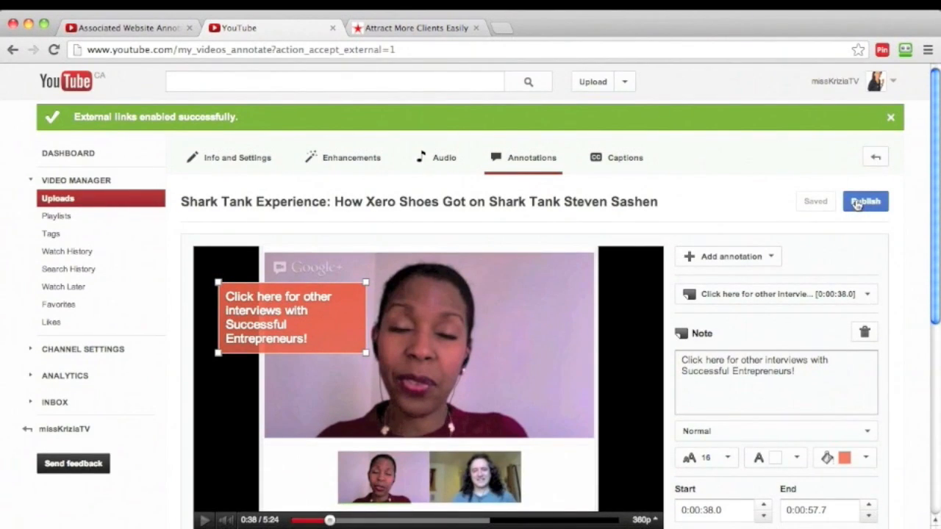
{"action": "left_click", "coordinate": [854, 203]}
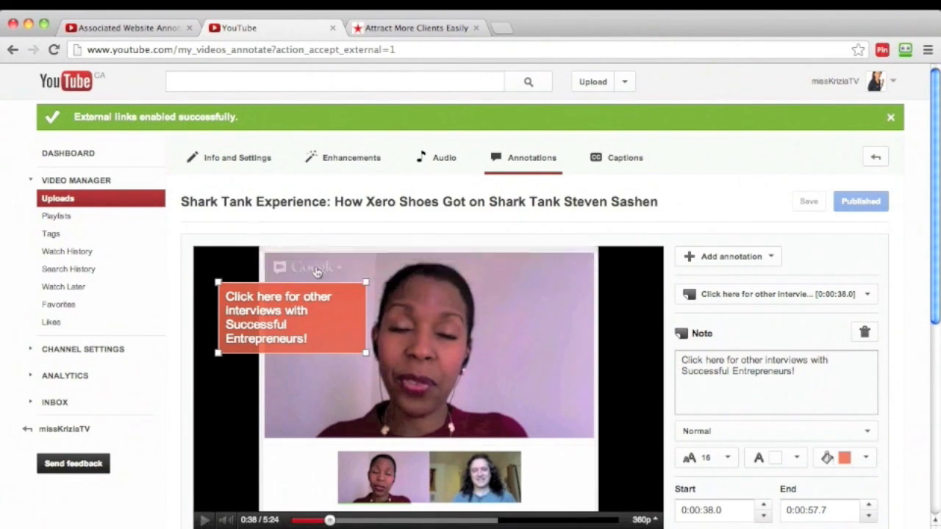
Open the Shark Tank Experience video's watch page from the uploads, pause it and close the Attract More Clients Easily tab.
{"action": "left_click", "coordinate": [893, 83]}
{"action": "left_click", "coordinate": [820, 130]}
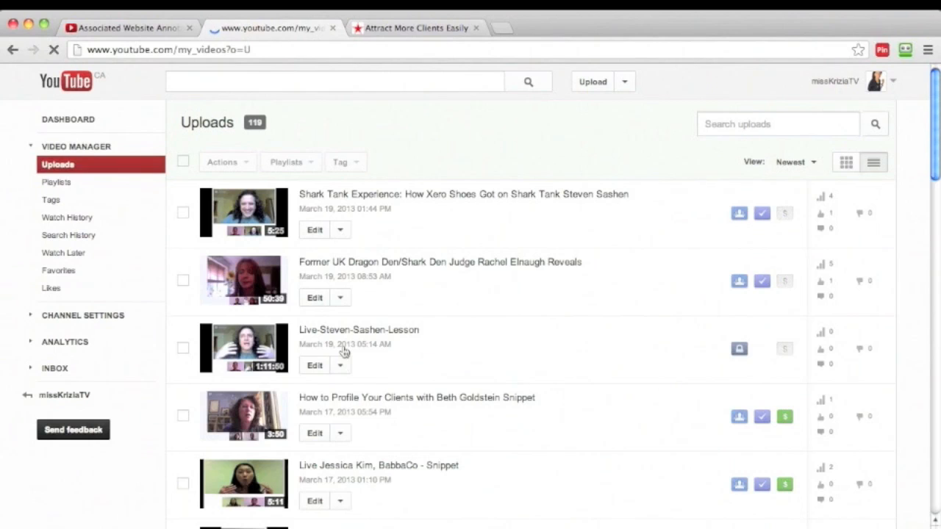
{"action": "left_click", "coordinate": [373, 196]}
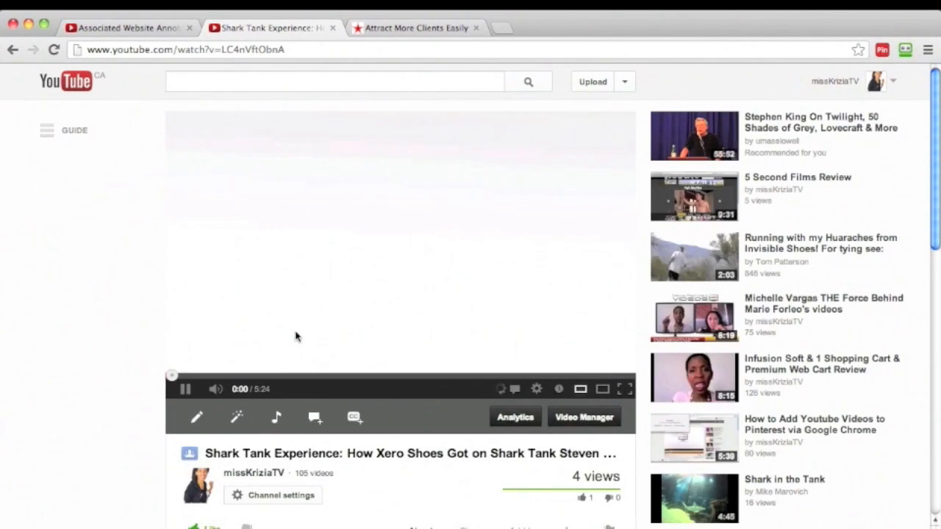
{"action": "left_click", "coordinate": [186, 389]}
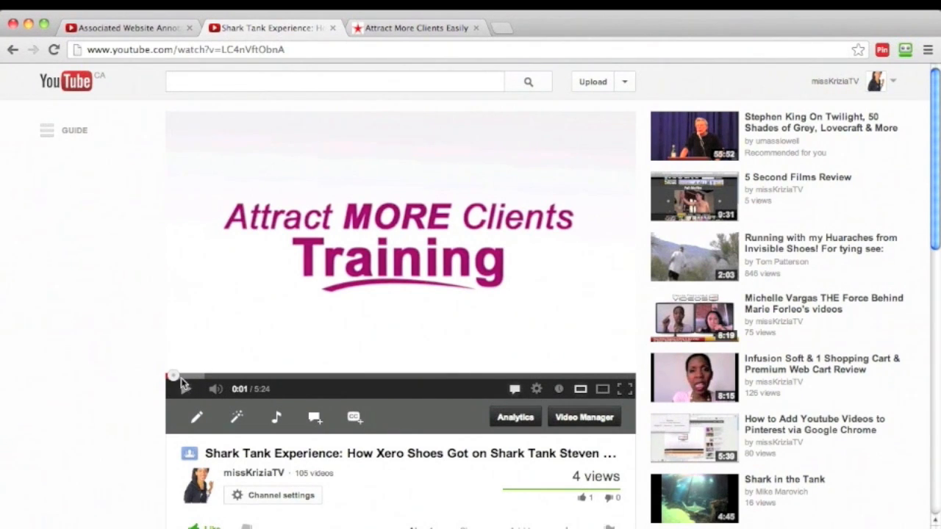
{"action": "left_click", "coordinate": [476, 28]}
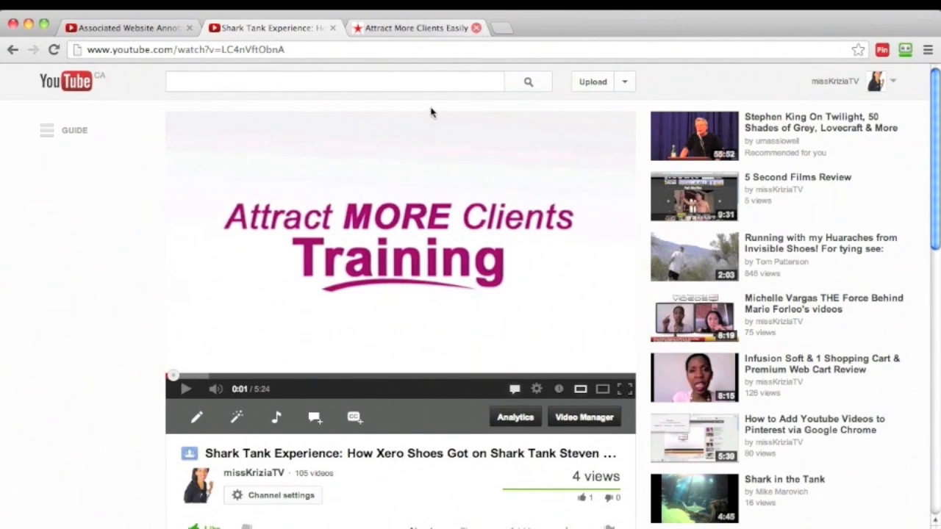
Play the video from about 0:37 and check how the published note annotation appears.
{"action": "left_click_drag", "start_coordinate": [174, 376], "coordinate": [225, 376]}
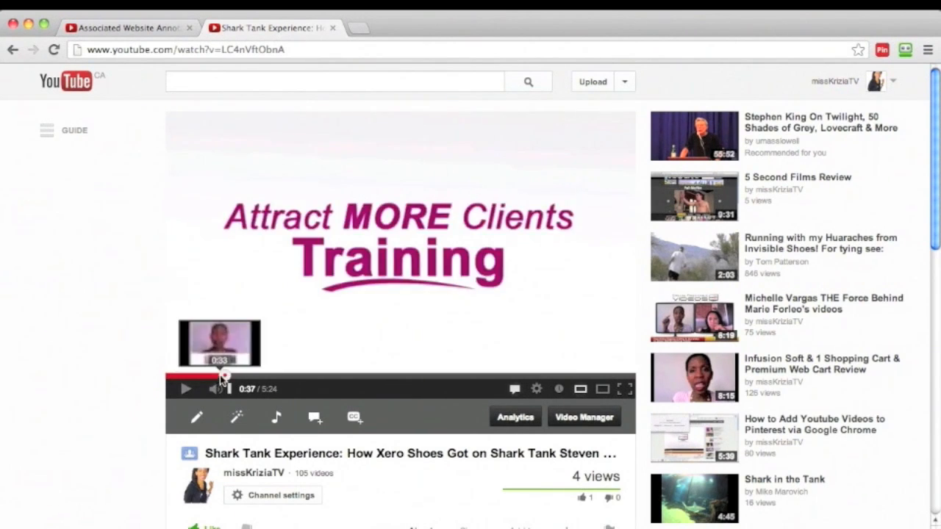
{"action": "left_click", "coordinate": [186, 392]}
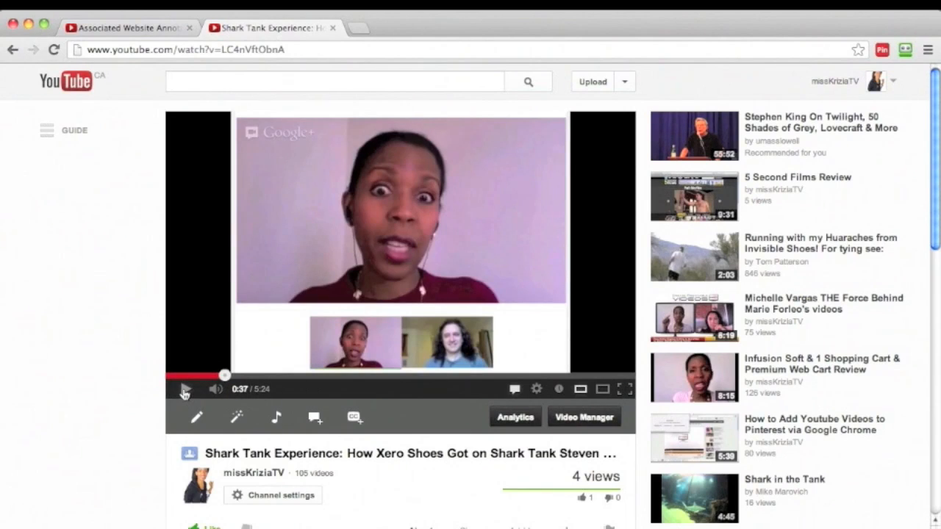
{"action": "left_click_drag", "start_coordinate": [223, 378], "coordinate": [222, 377]}
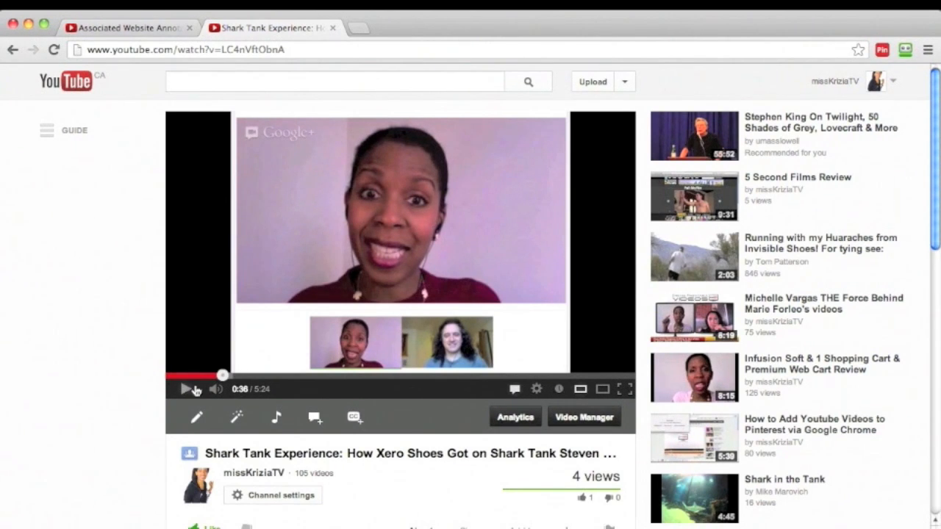
{"action": "left_click_drag", "start_coordinate": [222, 377], "coordinate": [225, 378]}
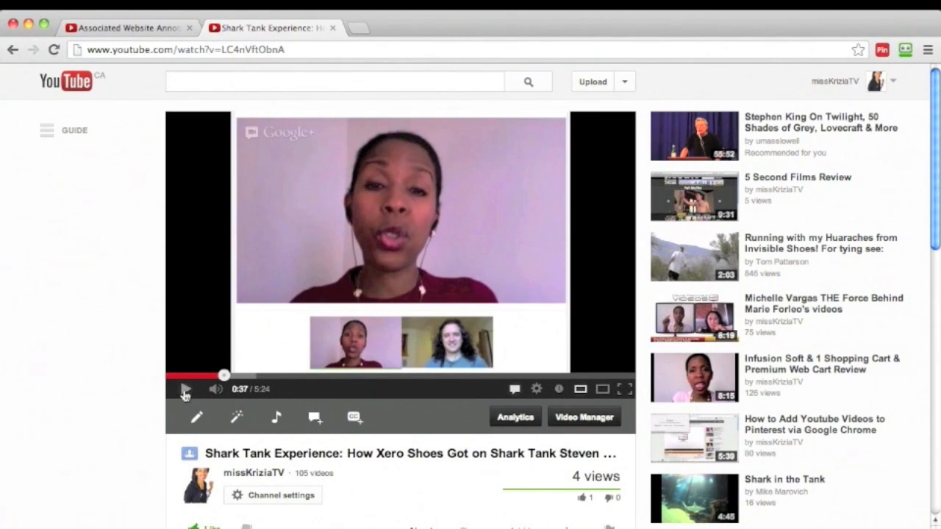
{"action": "left_click", "coordinate": [185, 392]}
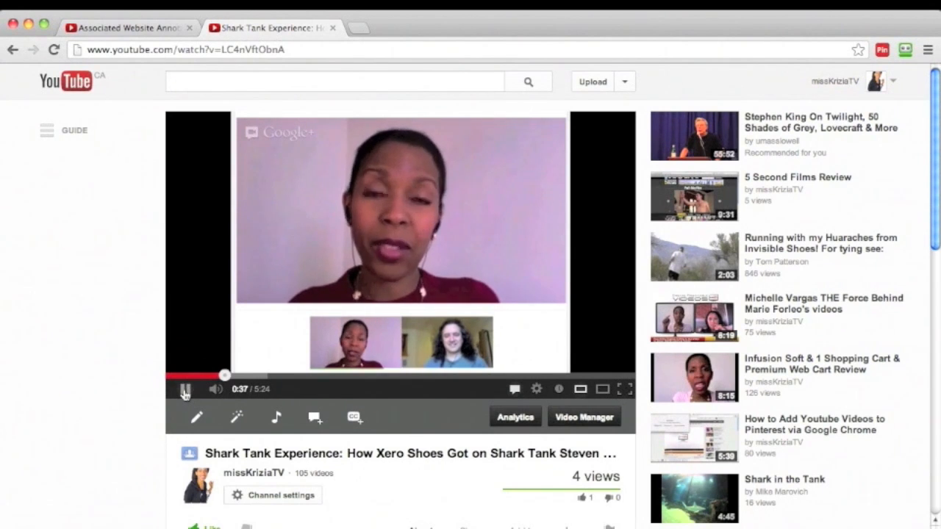
{"action": "left_click", "coordinate": [185, 390]}
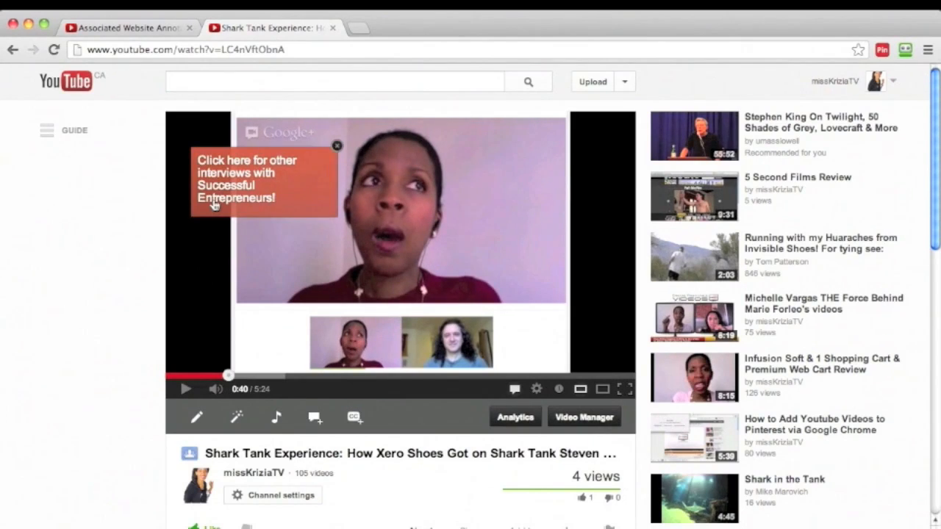
{"action": "left_click", "coordinate": [185, 389]}
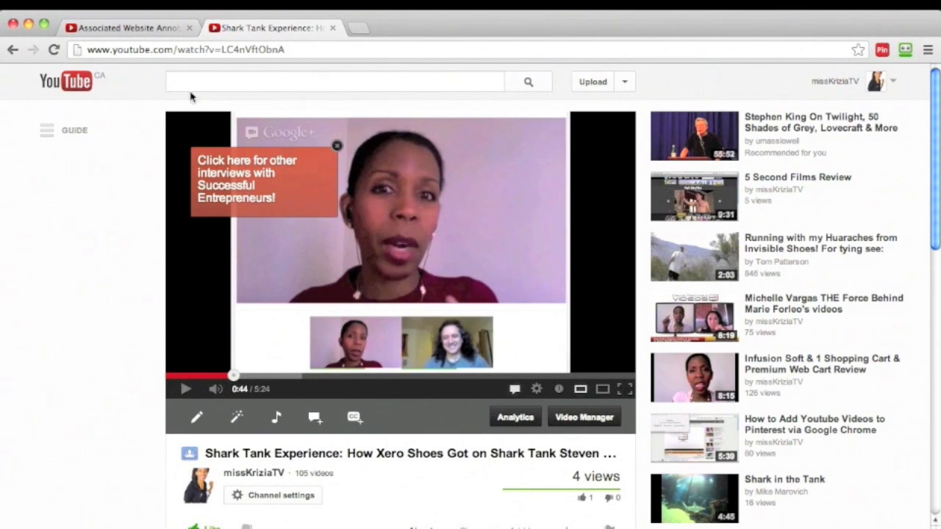
Open the Shark Tank Experience video's annotation editor in a new browser tab and mute and pause its playback.
{"action": "left_click", "coordinate": [142, 34]}
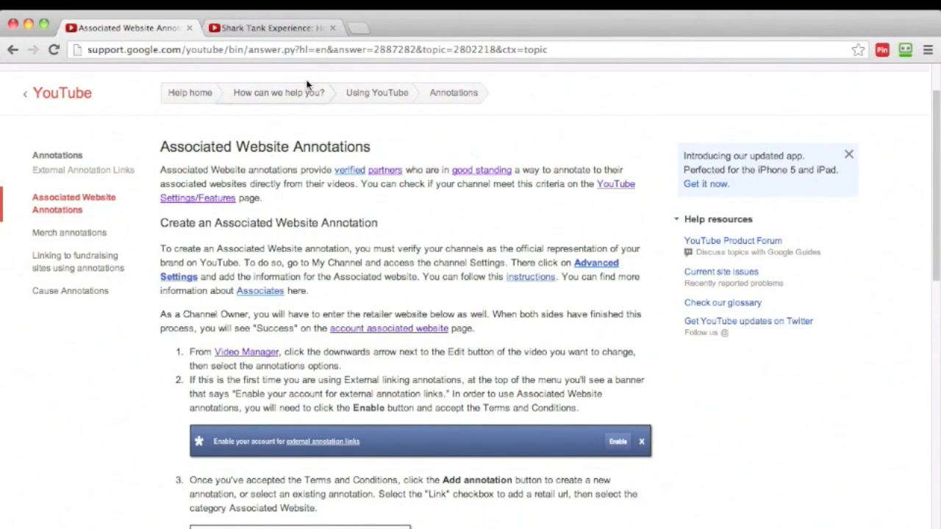
{"action": "left_click", "coordinate": [302, 29]}
{"action": "left_click", "coordinate": [358, 28]}
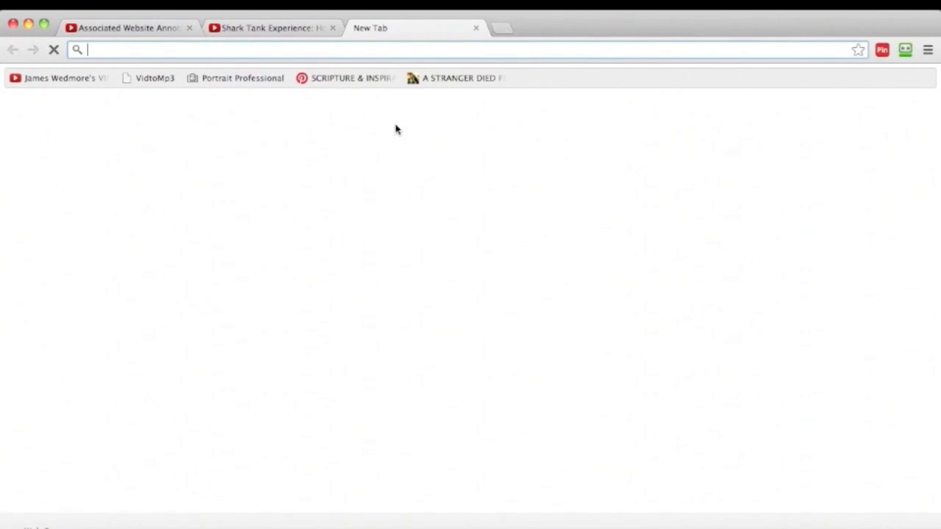
{"action": "left_click", "coordinate": [259, 158]}
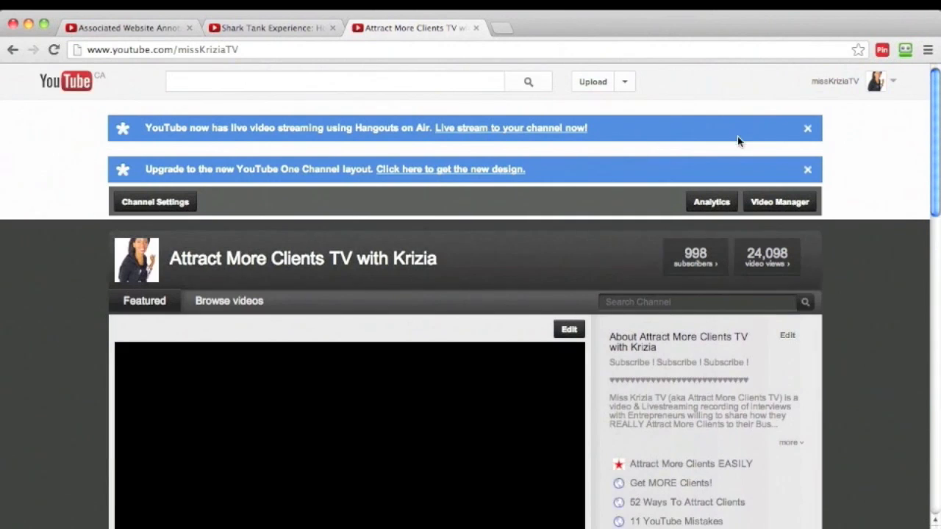
{"action": "left_click", "coordinate": [894, 83]}
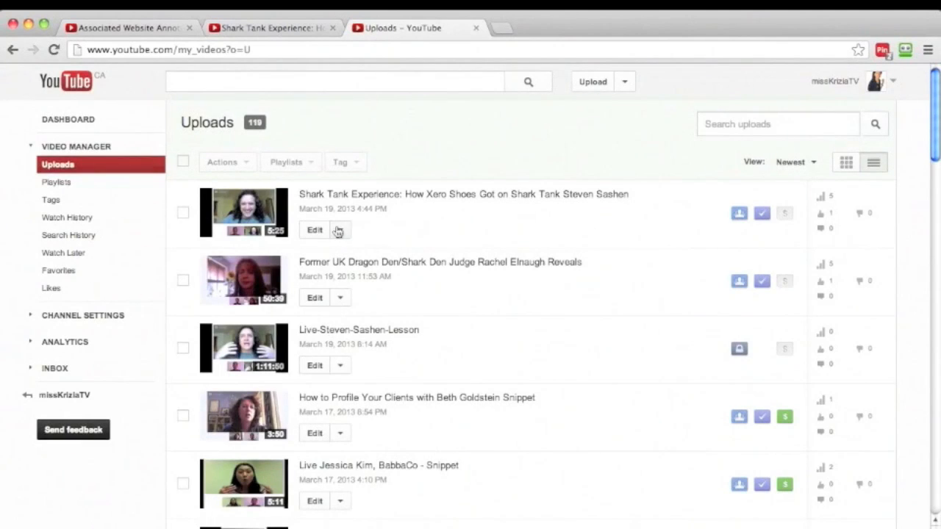
{"action": "left_click", "coordinate": [339, 230]}
{"action": "left_click", "coordinate": [332, 311]}
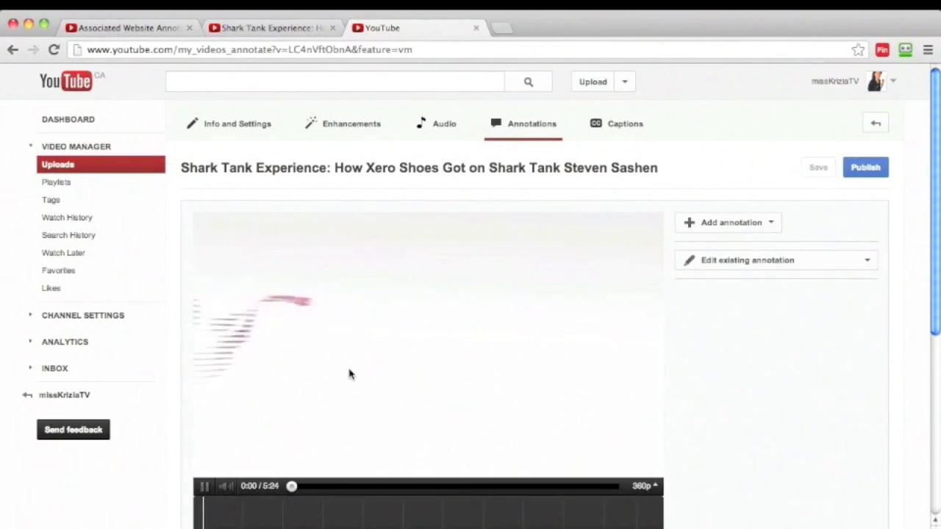
{"action": "left_click", "coordinate": [226, 486]}
{"action": "scroll", "coordinate": [857, 317], "scroll_direction": "down", "scroll_amount": 1}
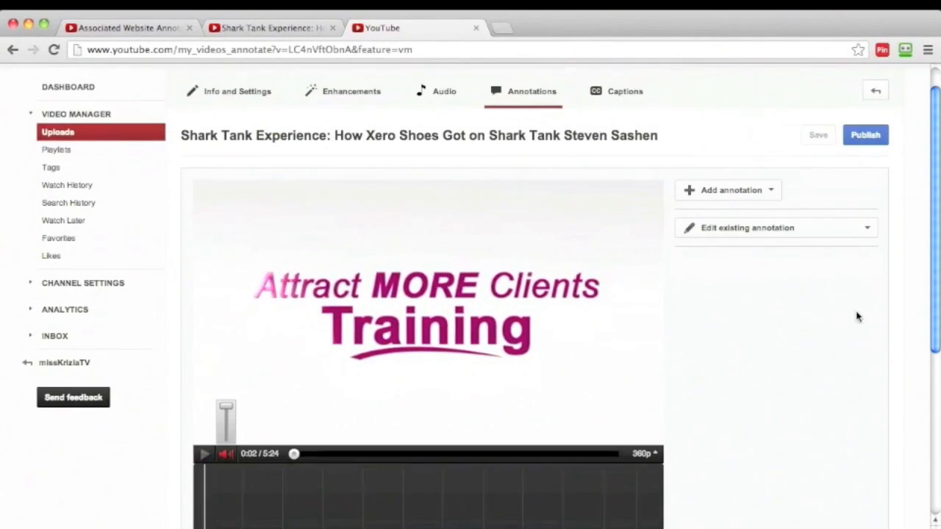
Select the existing note annotation at 0:00:38.0, enable its link and set that link to open in a new window.
{"action": "left_click", "coordinate": [861, 231]}
{"action": "left_click", "coordinate": [745, 257]}
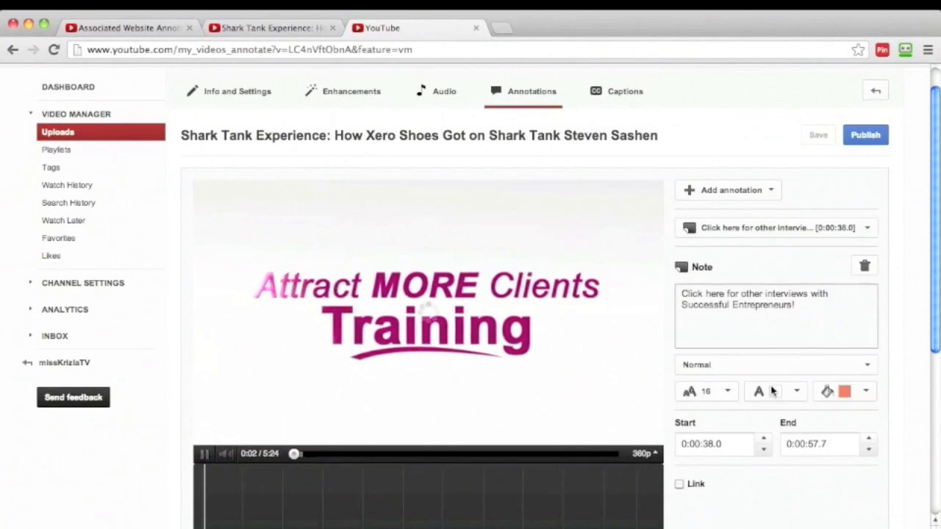
{"action": "scroll", "coordinate": [769, 409], "scroll_direction": "down", "scroll_amount": 2}
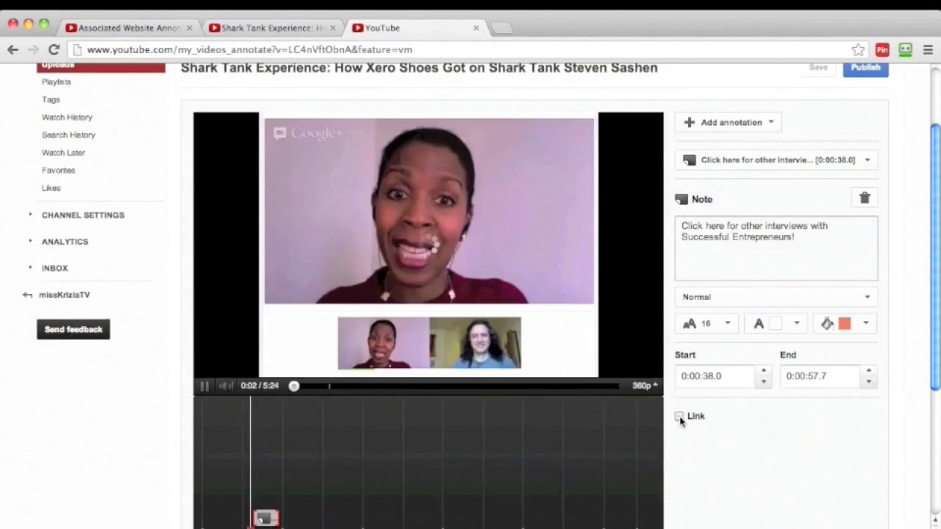
{"action": "left_click", "coordinate": [679, 417]}
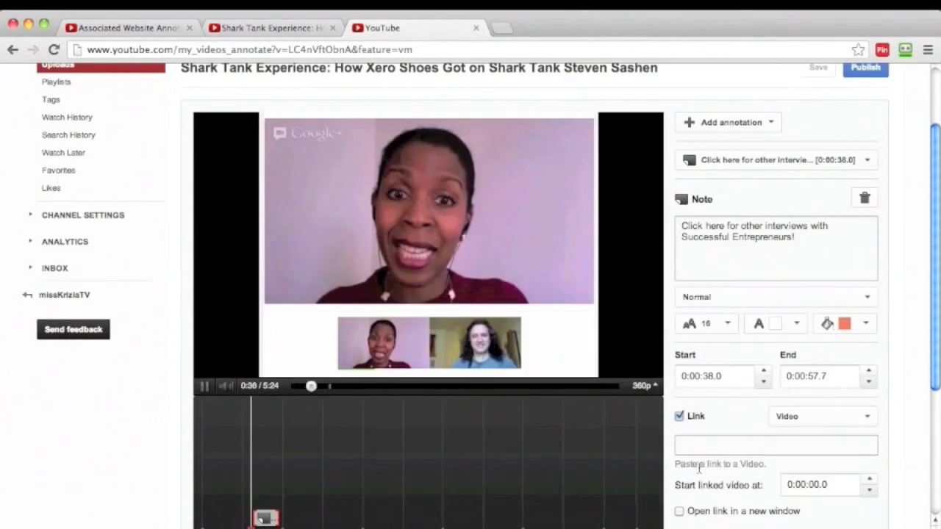
{"action": "scroll", "coordinate": [699, 471], "scroll_direction": "down", "scroll_amount": 3}
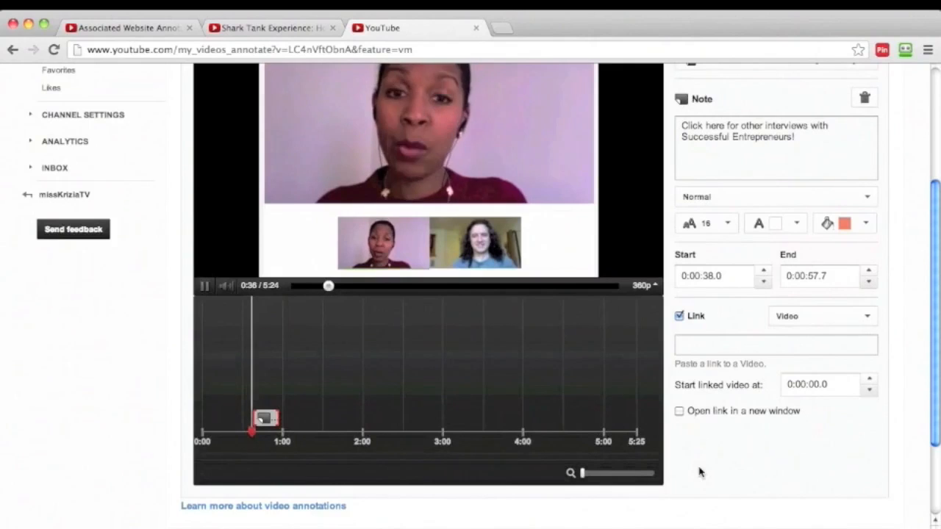
{"action": "left_click", "coordinate": [679, 412]}
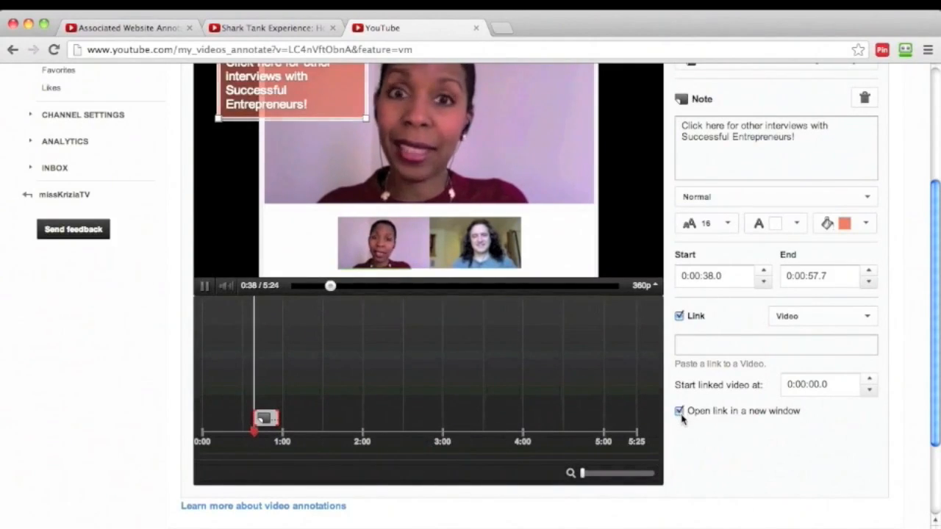
Try to select the website address in the Shark Tank Experience video's description on its watch page.
{"action": "left_click", "coordinate": [271, 30]}
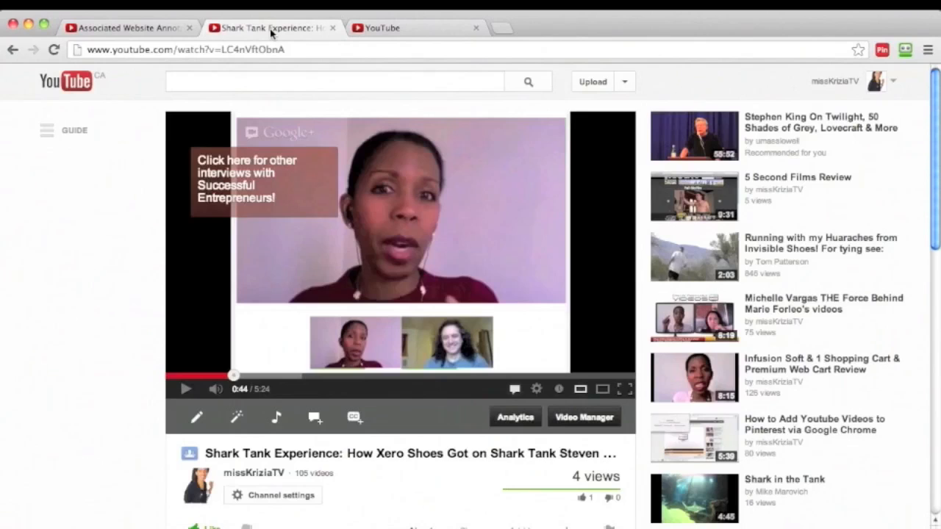
{"action": "scroll", "coordinate": [316, 441], "scroll_direction": "down", "scroll_amount": 4}
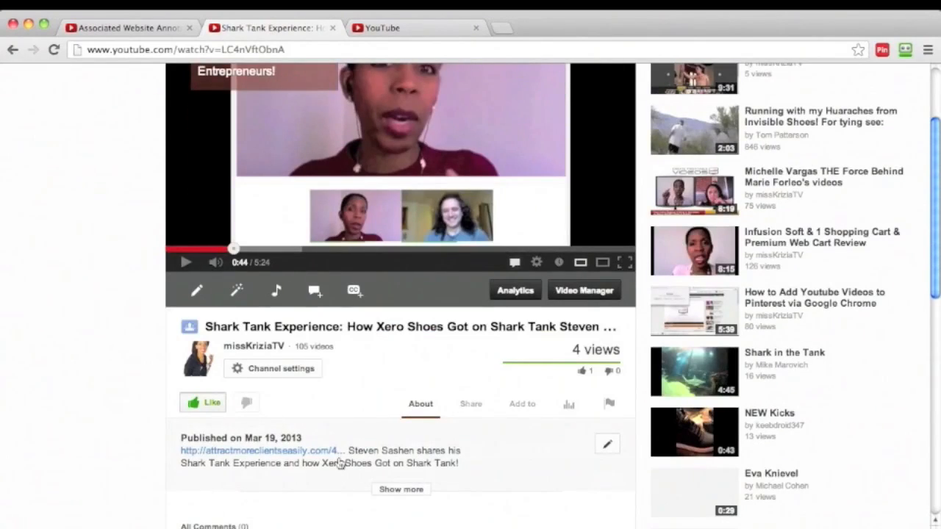
{"action": "left_click_drag", "start_coordinate": [178, 454], "coordinate": [270, 450]}
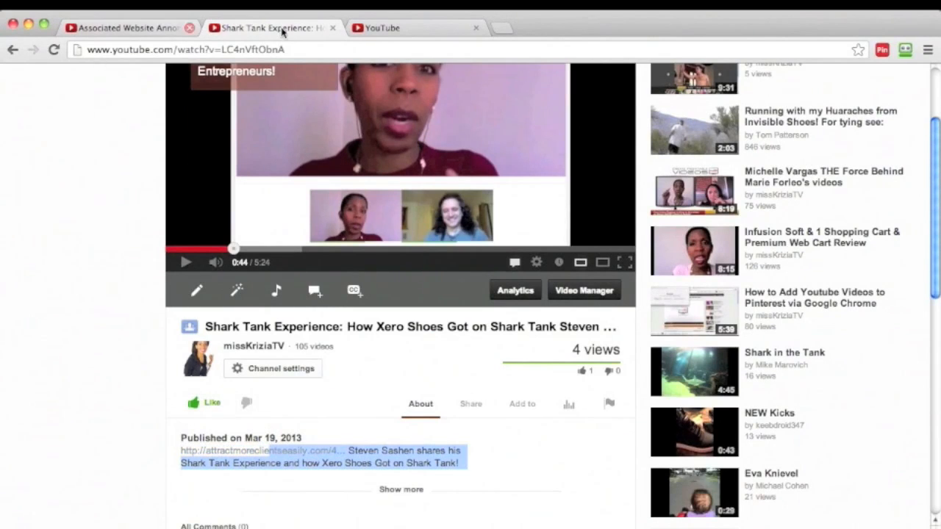
Reopen the recently closed Attract More Clients Easily website from the browser history and select its address for copying.
{"action": "left_click", "coordinate": [506, 30]}
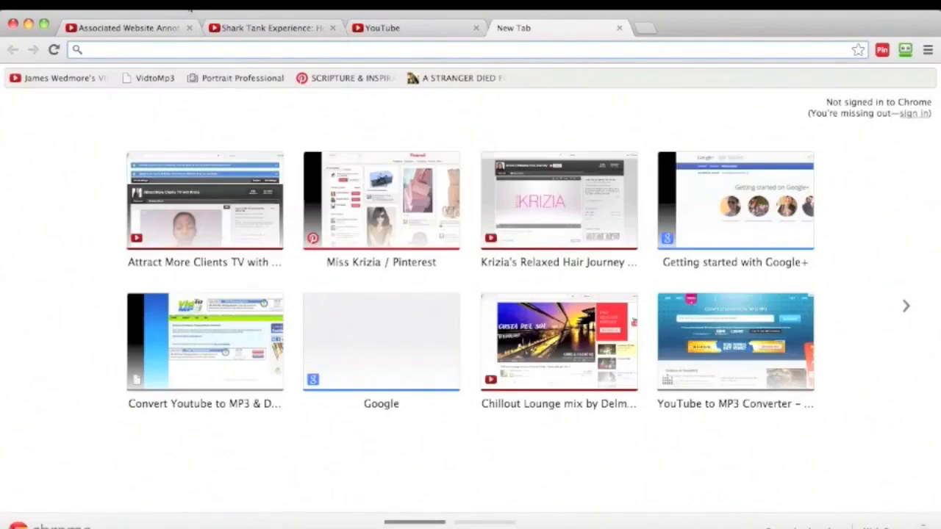
{"action": "left_click", "coordinate": [208, 4]}
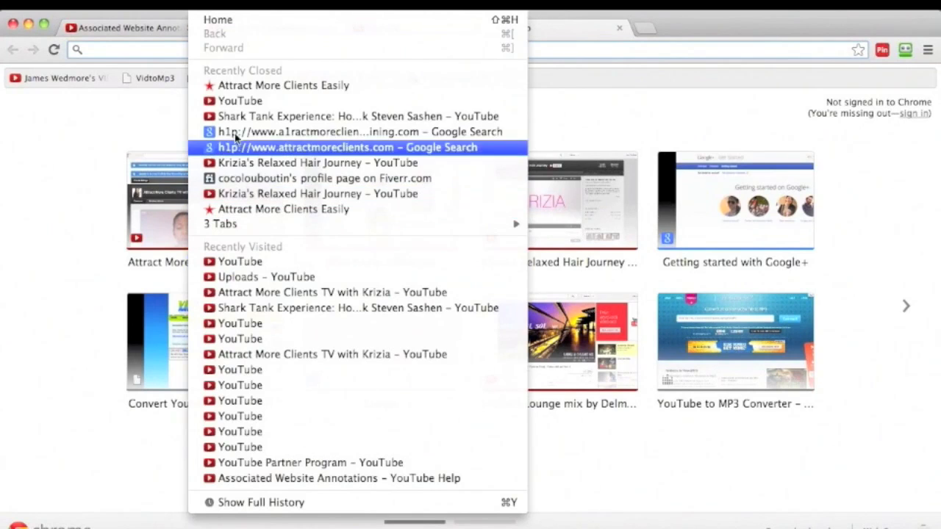
{"action": "left_click", "coordinate": [250, 86]}
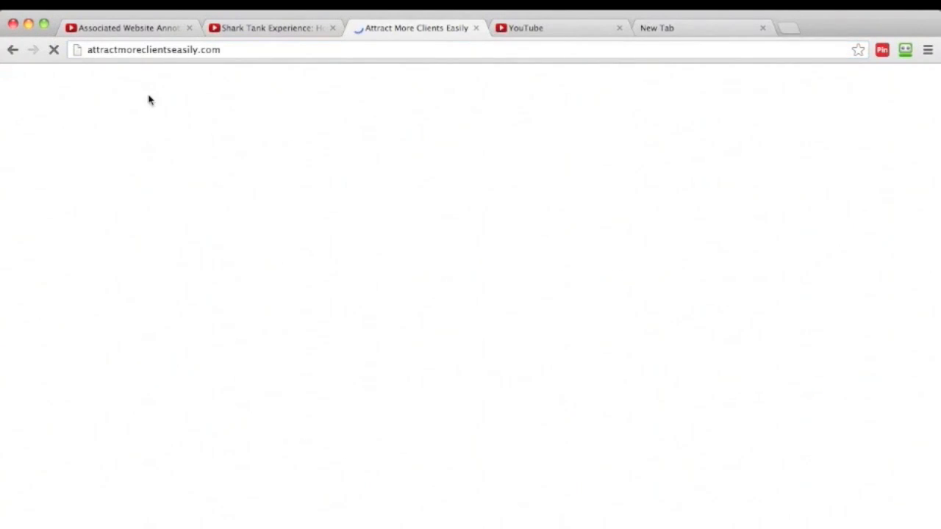
{"action": "left_click", "coordinate": [231, 56]}
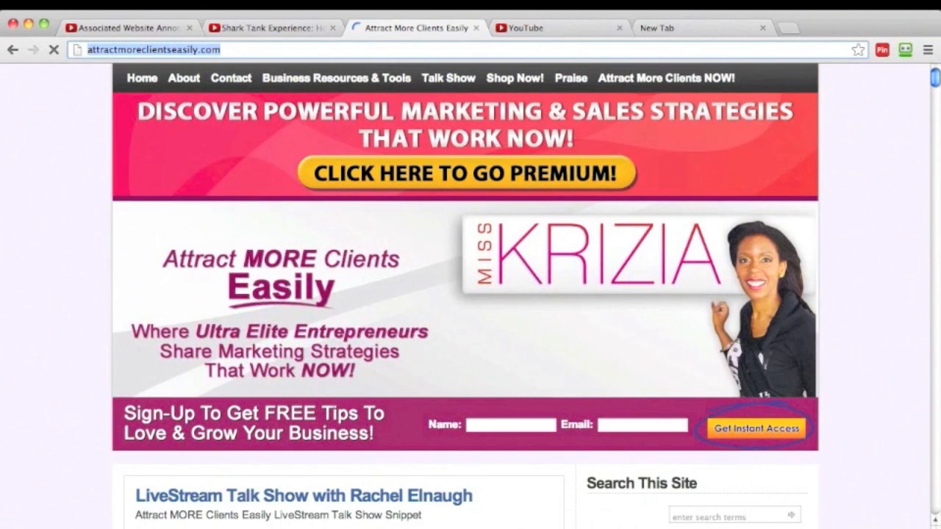
{"action": "left_click", "coordinate": [296, 27]}
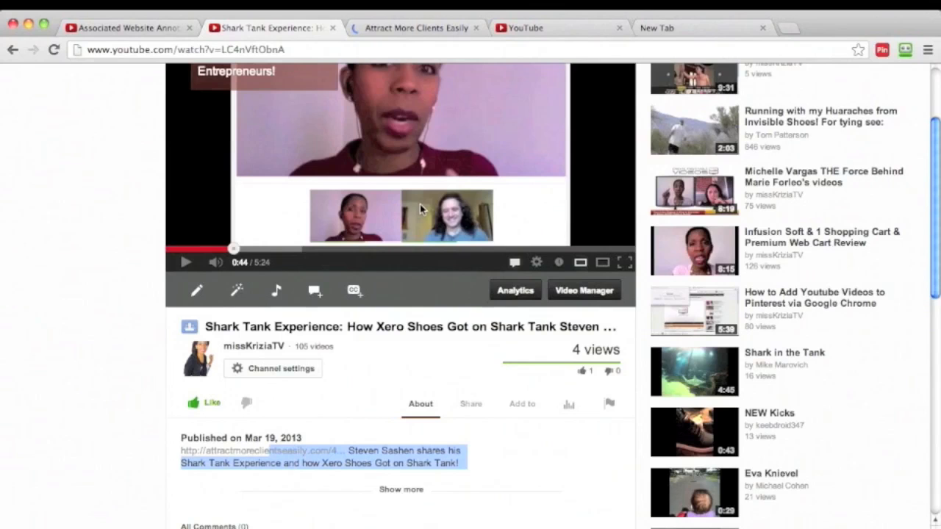
{"action": "left_click", "coordinate": [519, 27]}
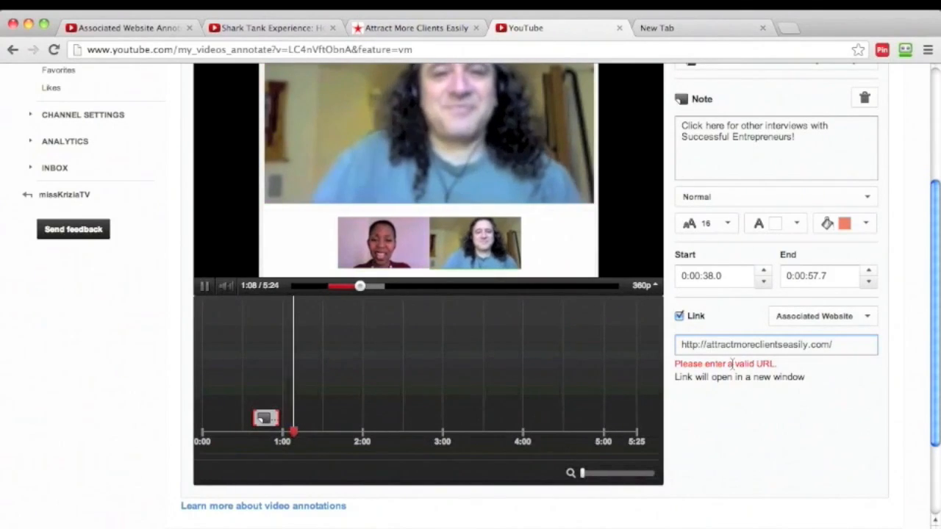
{"action": "left_click", "coordinate": [864, 317]}
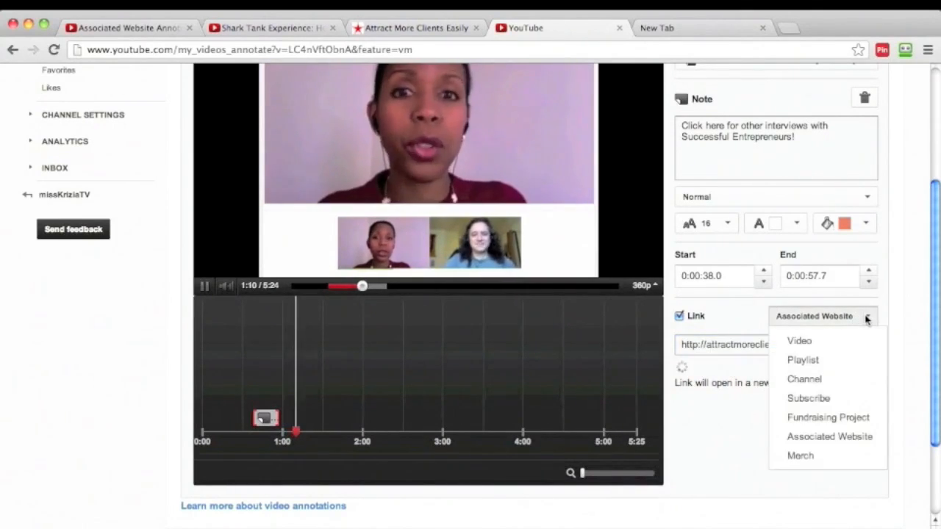
{"action": "left_click", "coordinate": [829, 436]}
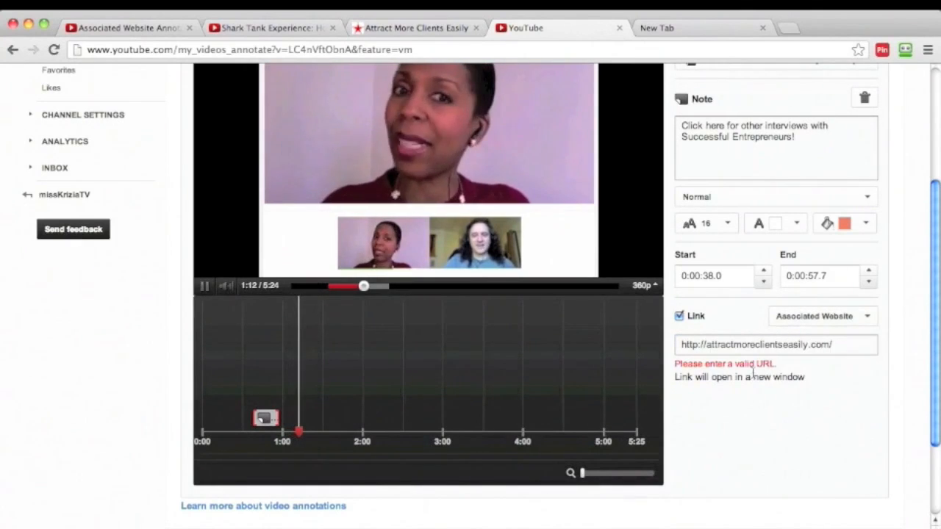
{"action": "left_click", "coordinate": [707, 346]}
{"action": "type", "text": "www."}
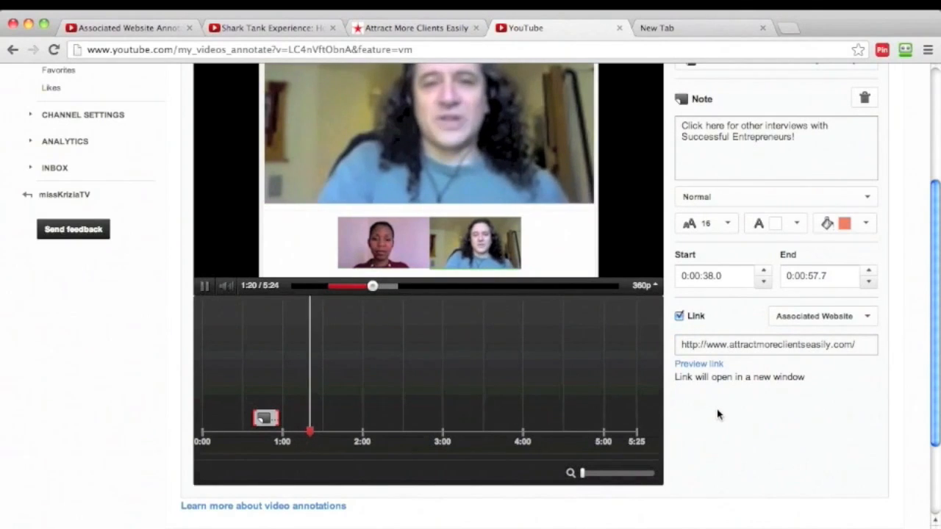
Preview the note's website link, close the preview tab and publish the annotation changes.
{"action": "left_click", "coordinate": [701, 365]}
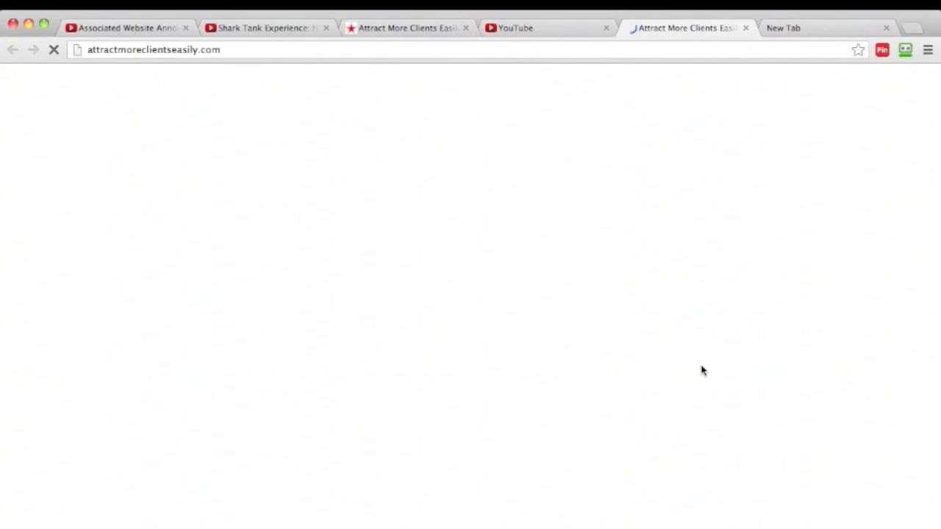
{"action": "left_click", "coordinate": [746, 29]}
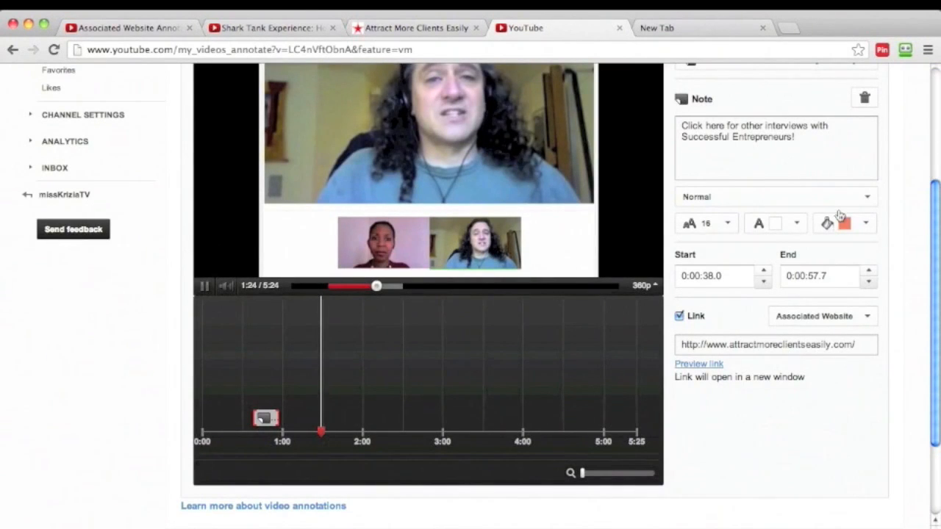
{"action": "scroll", "coordinate": [861, 107], "scroll_direction": "up", "scroll_amount": 5}
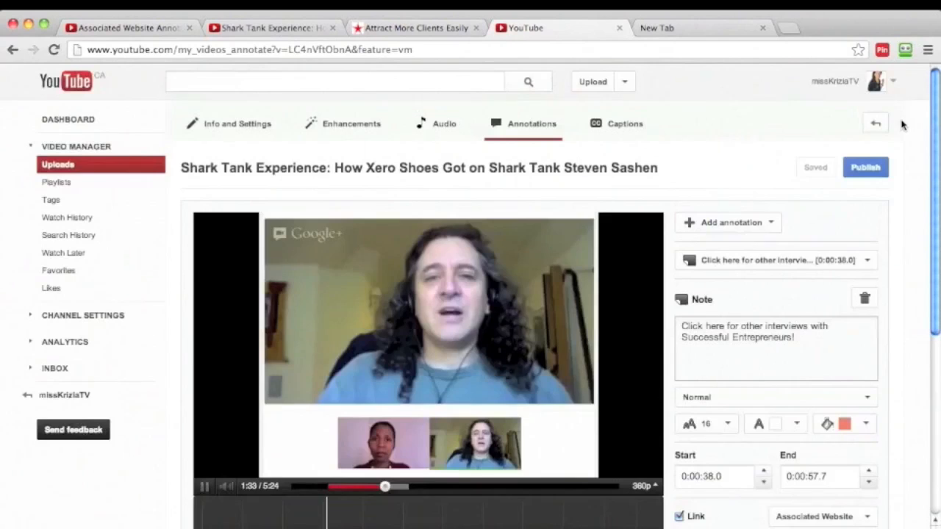
{"action": "left_click", "coordinate": [866, 169]}
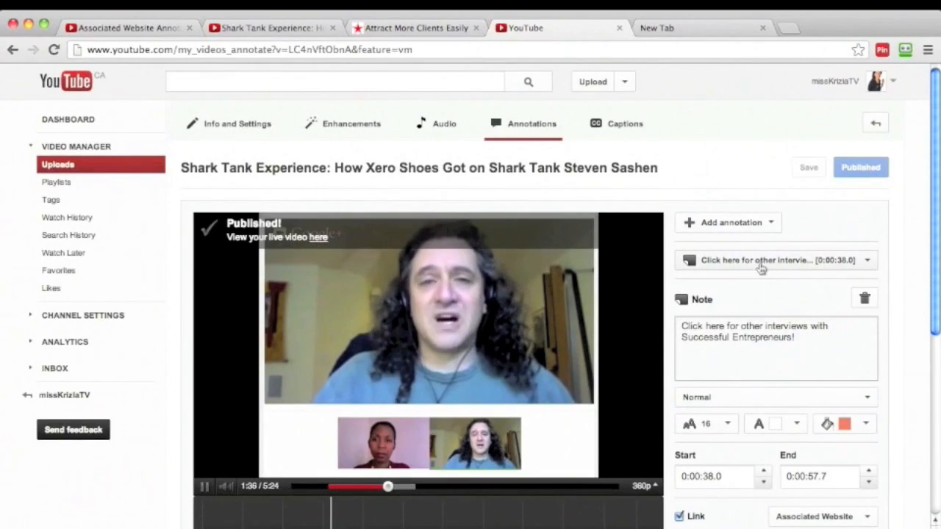
Review the note on the video's watch page, its link address in the editor and the address of the open website.
{"action": "scroll", "coordinate": [750, 201], "scroll_direction": "down", "scroll_amount": 3}
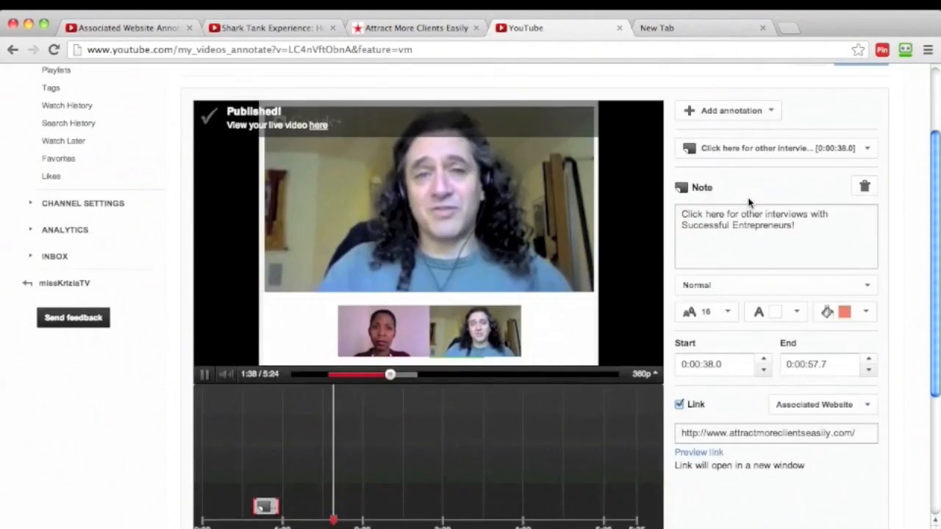
{"action": "left_click", "coordinate": [266, 29]}
{"action": "scroll", "coordinate": [288, 131], "scroll_direction": "up", "scroll_amount": 3}
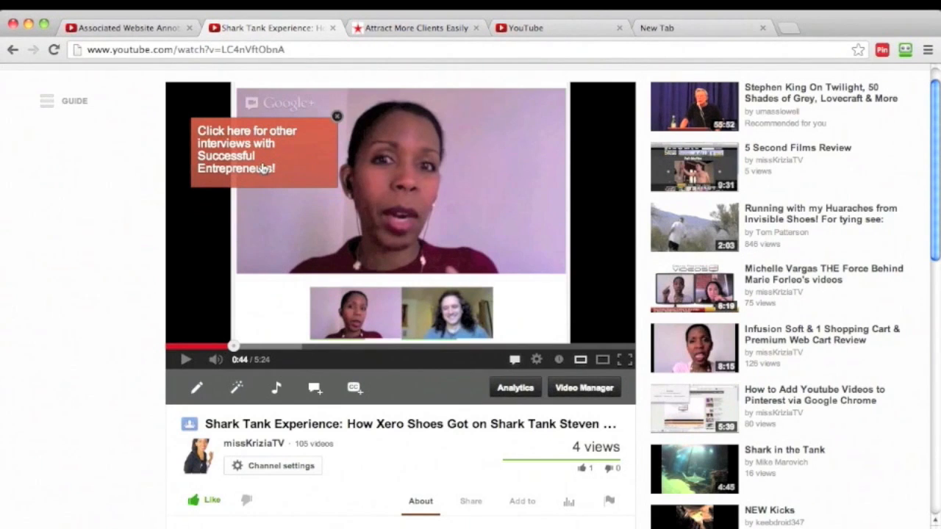
{"action": "left_click", "coordinate": [557, 32]}
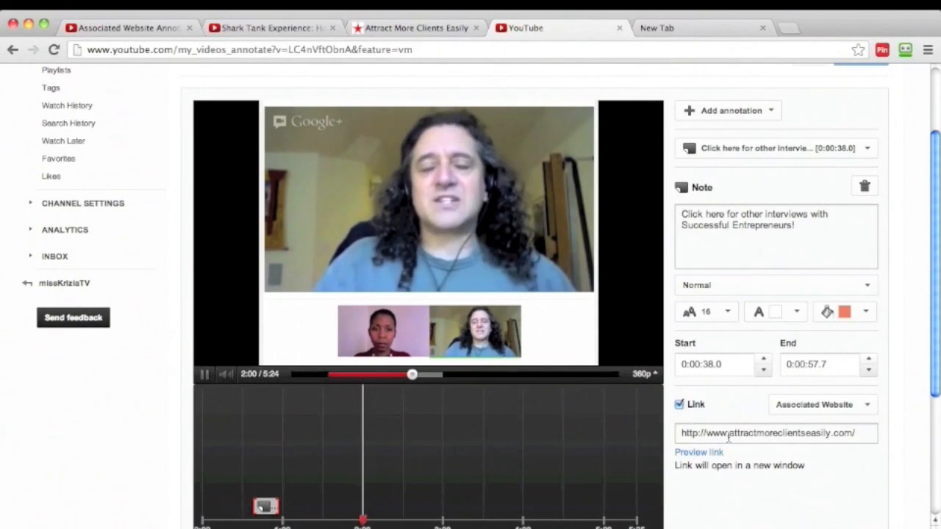
{"action": "left_click", "coordinate": [417, 29]}
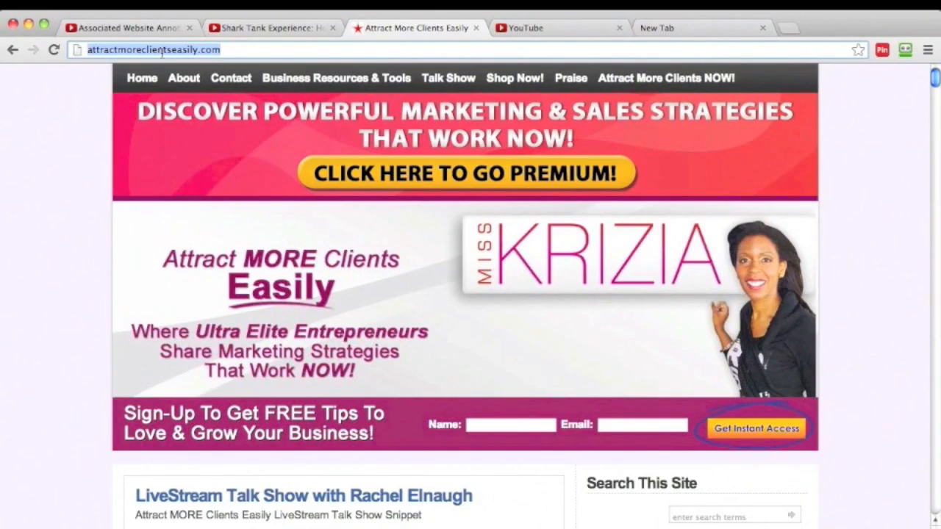
{"action": "left_click", "coordinate": [536, 28]}
{"action": "left_click", "coordinate": [729, 434]}
{"action": "key", "text": "BackSpace"}
{"action": "key", "text": "BackSpace"}
{"action": "key", "text": "BackSpace"}
{"action": "key", "text": "BackSpace"}
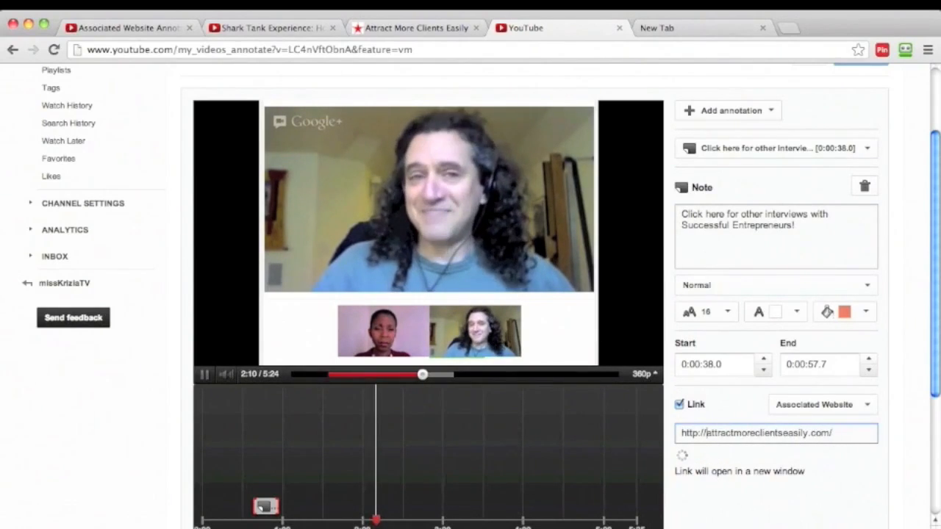
{"action": "scroll", "coordinate": [706, 460], "scroll_direction": "down", "scroll_amount": 2}
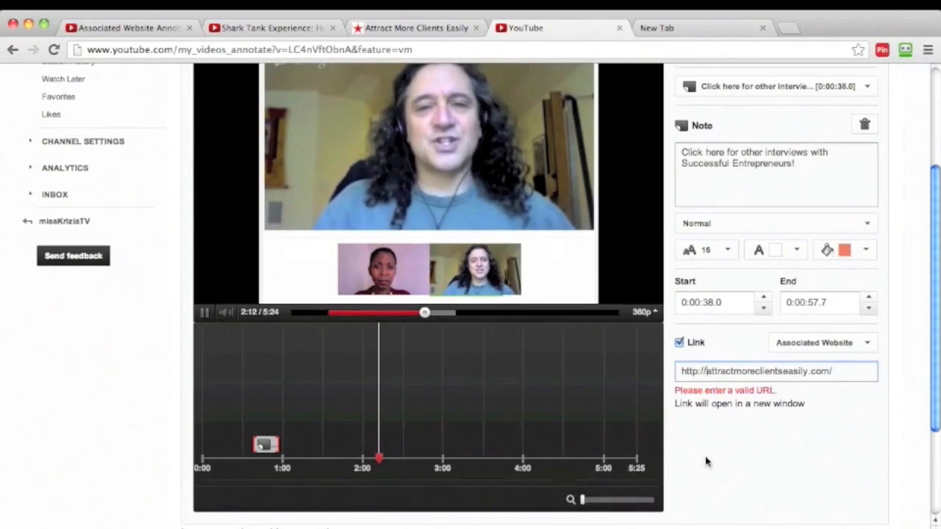
{"action": "scroll", "coordinate": [704, 411], "scroll_direction": "down", "scroll_amount": 2}
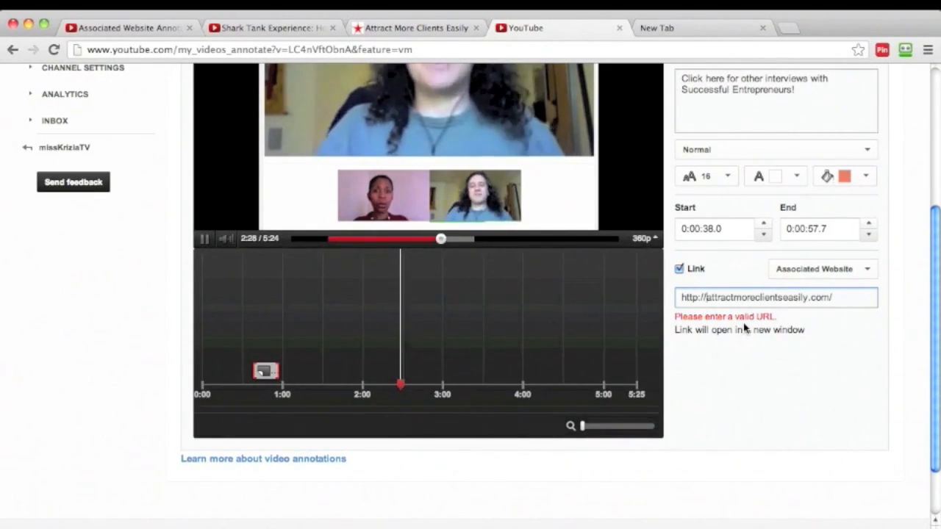
{"action": "type", "text": "www."}
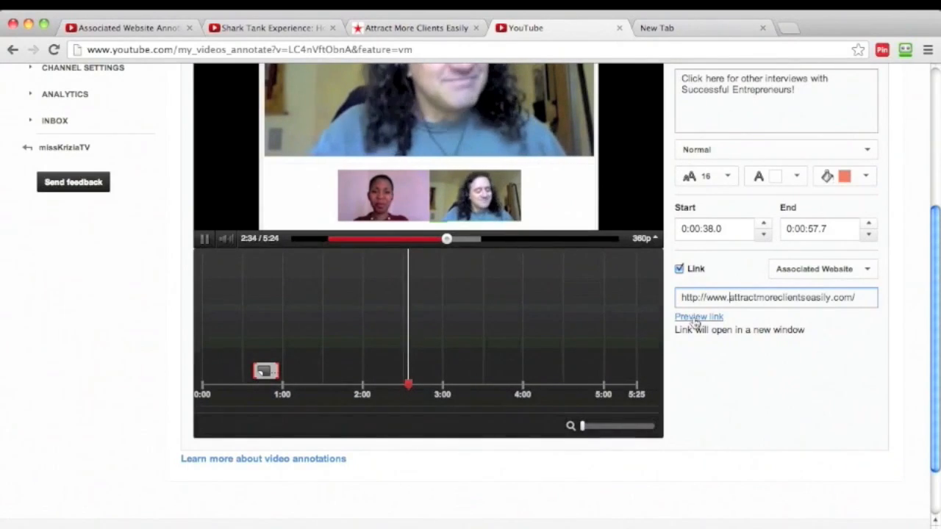
Review the note's link settings, preview the restored website link and close the preview tab.
{"action": "scroll", "coordinate": [831, 206], "scroll_direction": "up", "scroll_amount": 4}
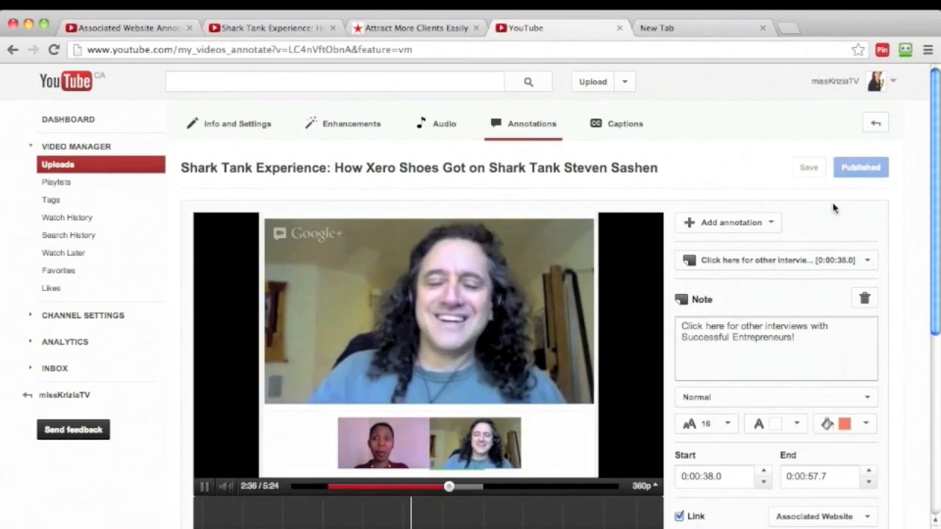
{"action": "scroll", "coordinate": [696, 431], "scroll_direction": "down", "scroll_amount": 3}
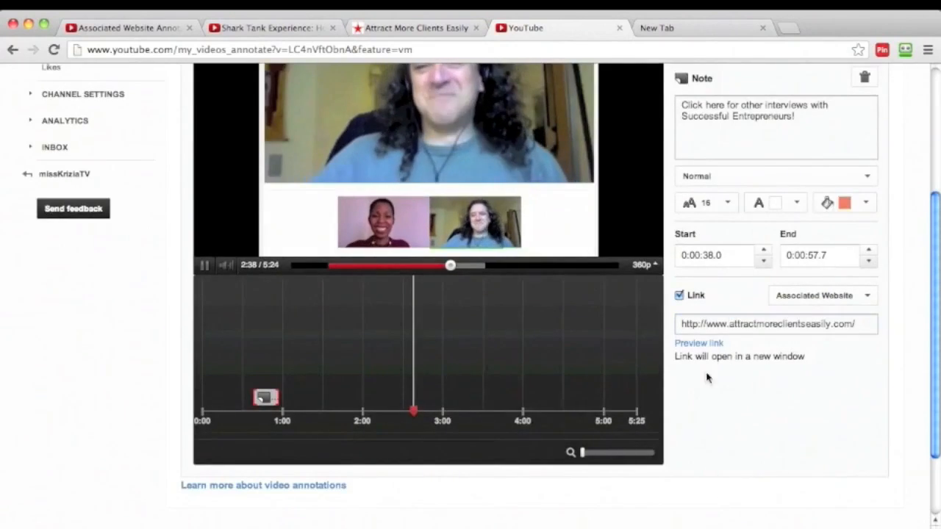
{"action": "scroll", "coordinate": [825, 130], "scroll_direction": "up", "scroll_amount": 2}
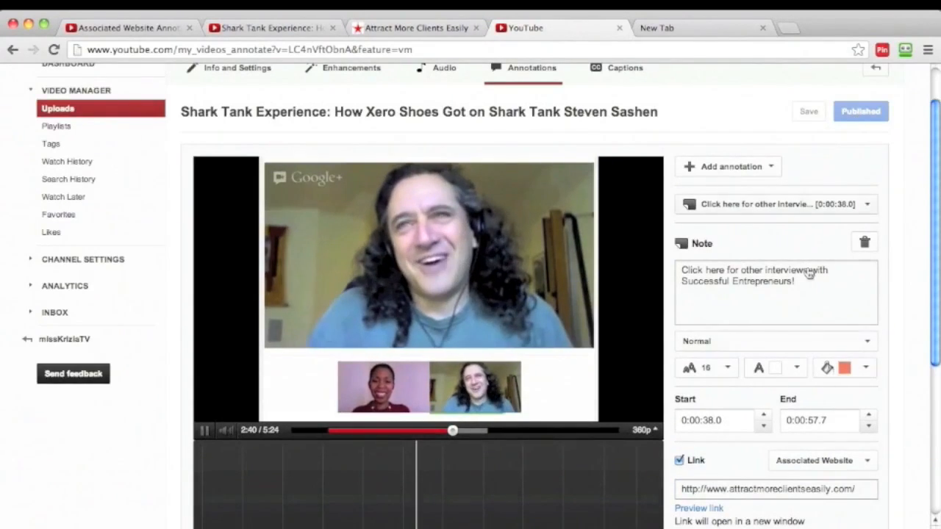
{"action": "scroll", "coordinate": [710, 508], "scroll_direction": "down", "scroll_amount": 2}
{"action": "scroll", "coordinate": [703, 463], "scroll_direction": "up", "scroll_amount": 3}
{"action": "scroll", "coordinate": [704, 474], "scroll_direction": "down", "scroll_amount": 5}
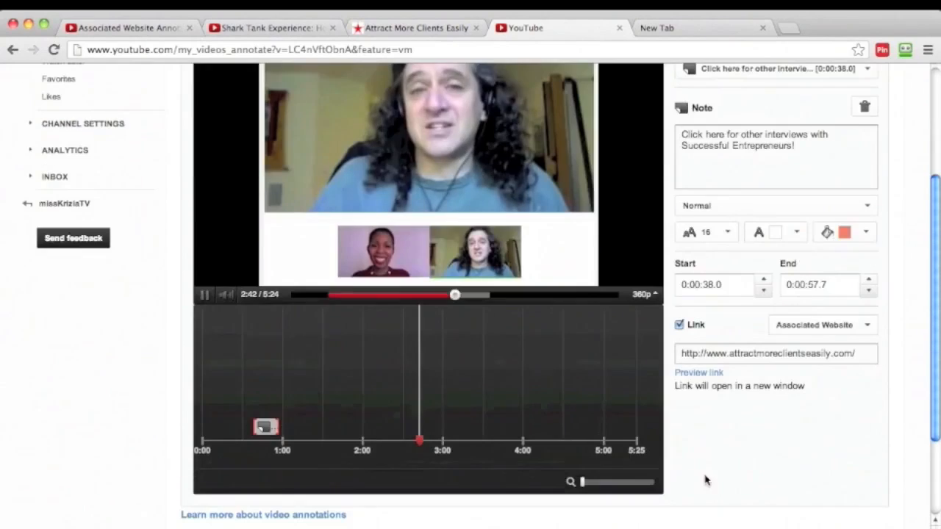
{"action": "left_click", "coordinate": [709, 373]}
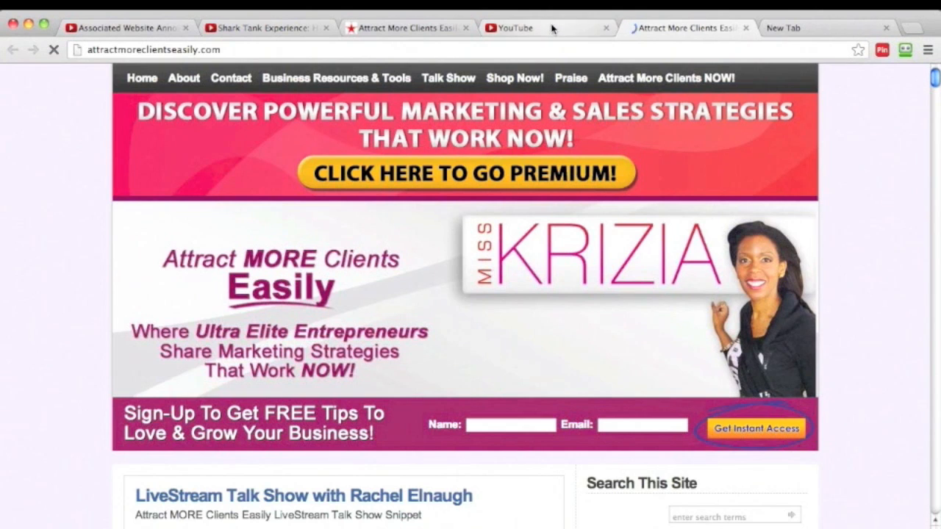
{"action": "left_click", "coordinate": [741, 27]}
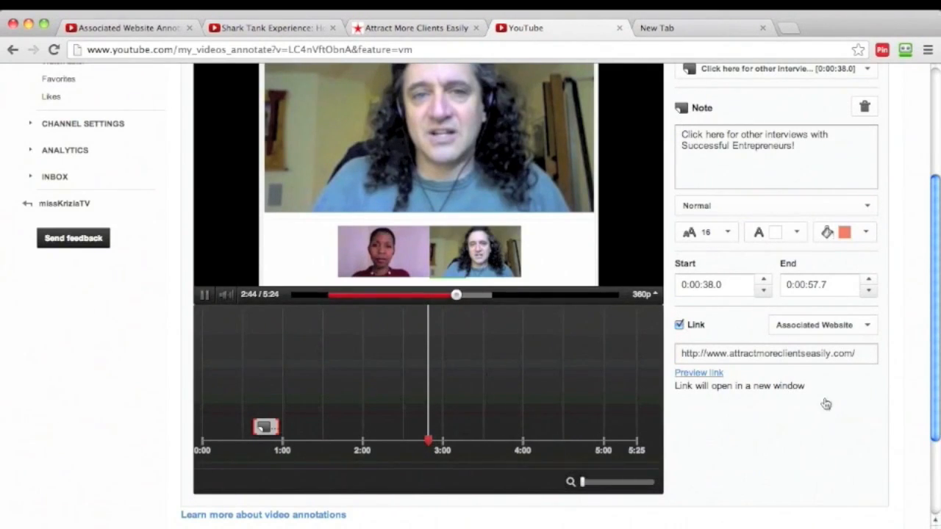
{"action": "scroll", "coordinate": [826, 404], "scroll_direction": "up", "scroll_amount": 3}
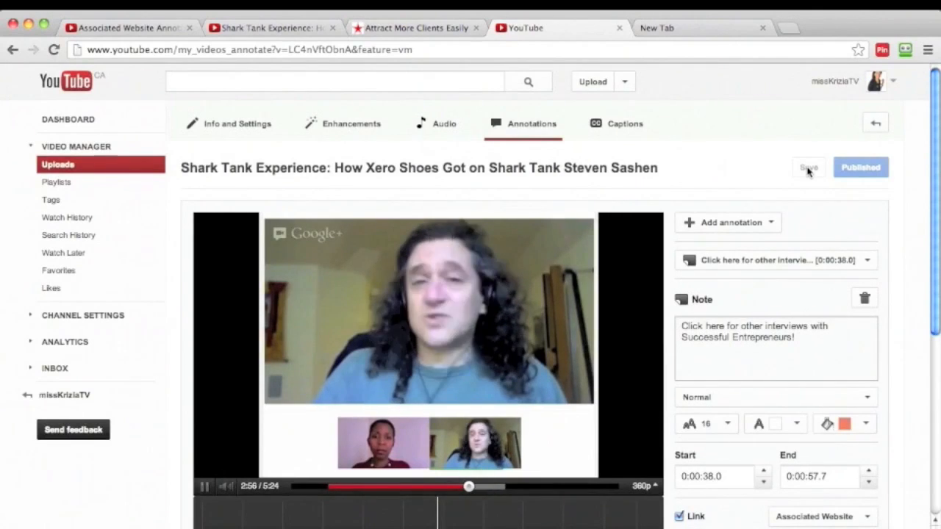
Pause the editor's video preview, check the note's published link settings and reload the video's watch page.
{"action": "left_click", "coordinate": [205, 487]}
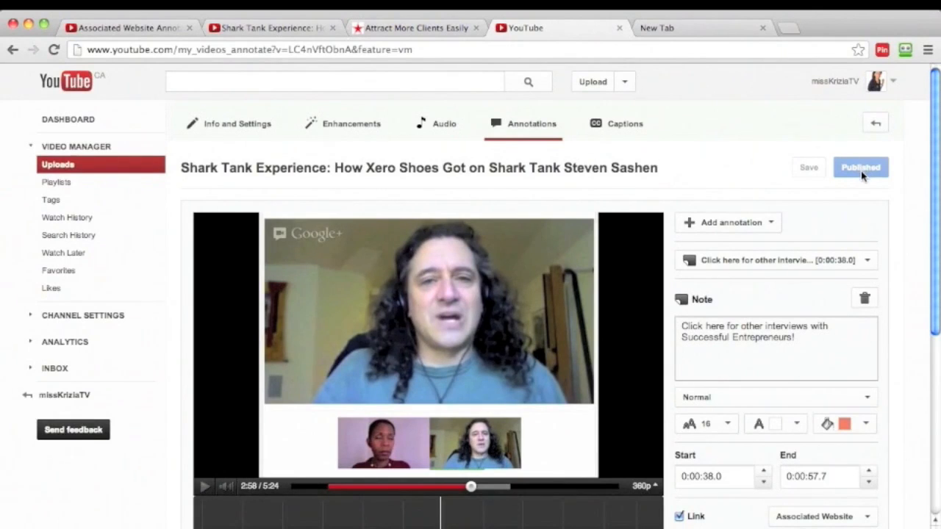
{"action": "scroll", "coordinate": [859, 279], "scroll_direction": "down", "scroll_amount": 8}
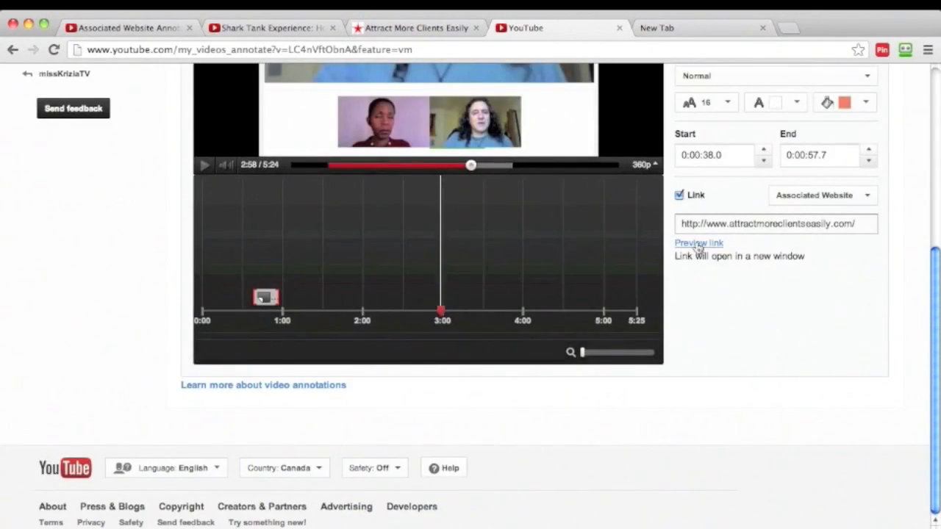
{"action": "scroll", "coordinate": [709, 287], "scroll_direction": "up", "scroll_amount": 8}
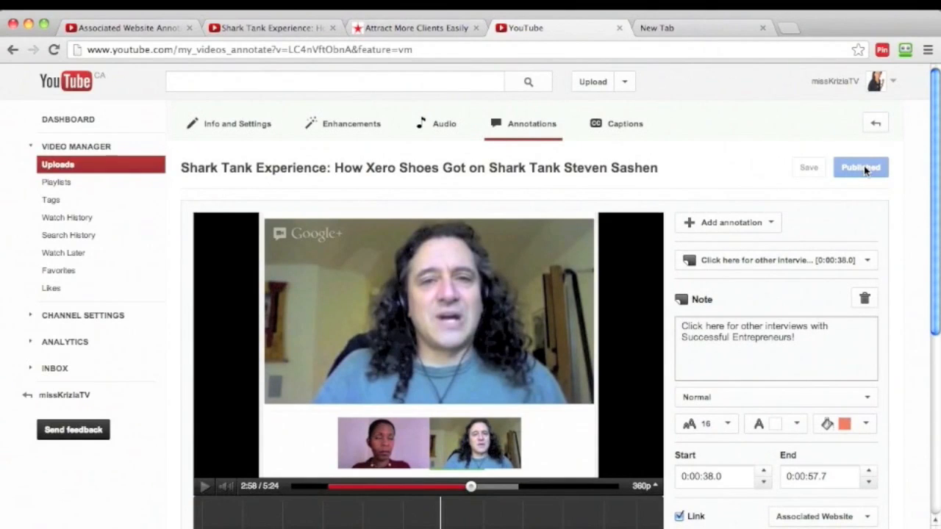
{"action": "left_click", "coordinate": [261, 30]}
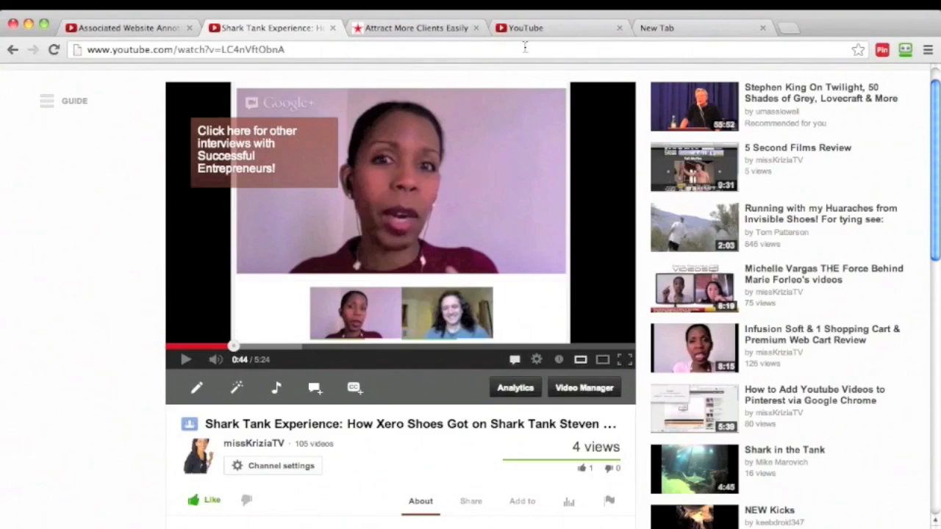
{"action": "left_click", "coordinate": [52, 52]}
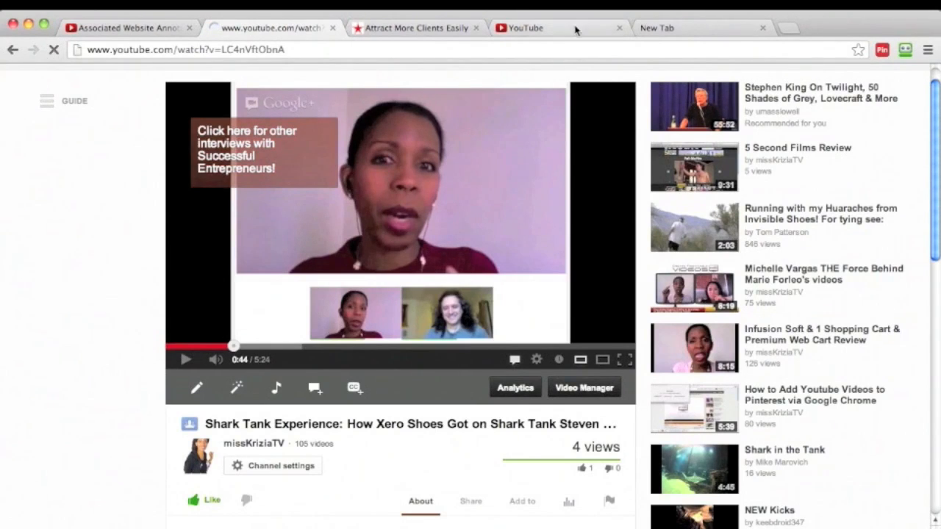
Review the note's link type and address in the annotations editor.
{"action": "left_click", "coordinate": [542, 28]}
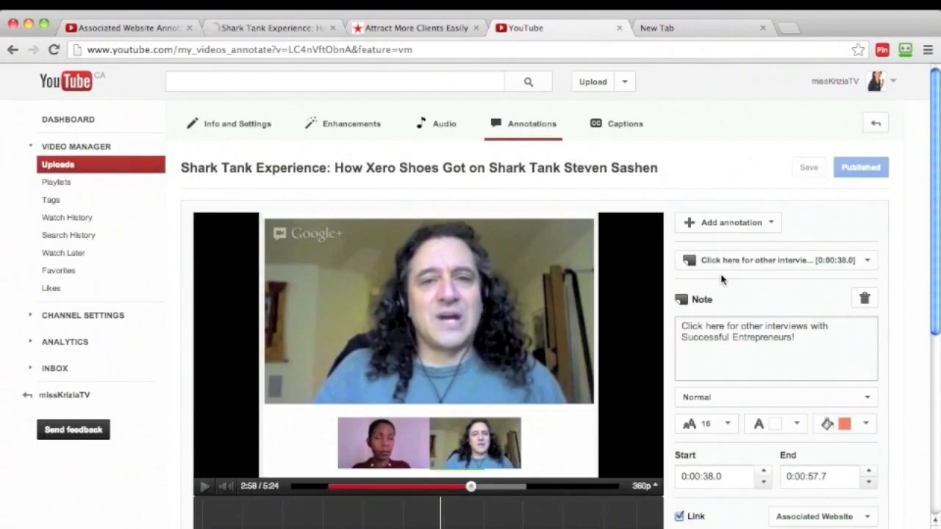
{"action": "scroll", "coordinate": [721, 280], "scroll_direction": "down", "scroll_amount": 4}
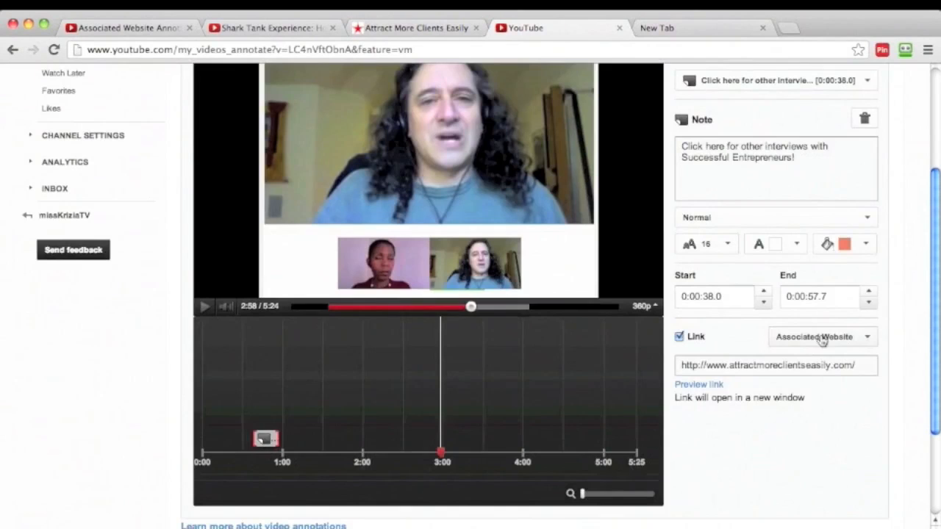
{"action": "left_click", "coordinate": [867, 338]}
{"action": "left_click", "coordinate": [867, 337]}
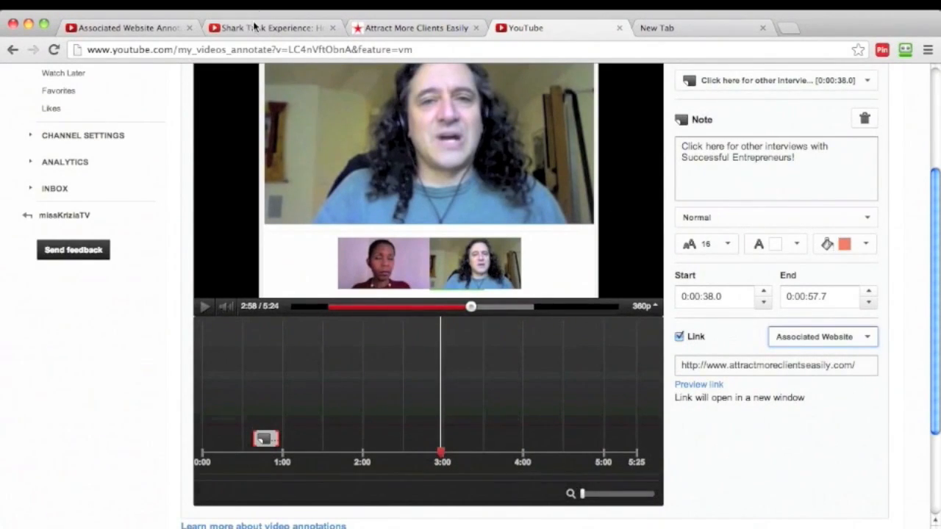
Pause the video on the reloaded watch page and move playback to 0:39 to show the note.
{"action": "left_click", "coordinate": [285, 29]}
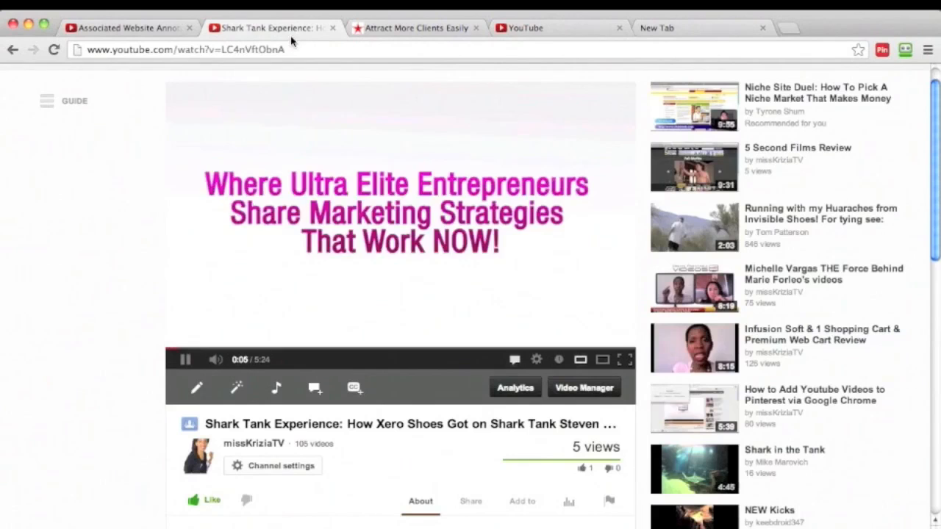
{"action": "left_click", "coordinate": [186, 360]}
{"action": "left_click_drag", "start_coordinate": [185, 347], "coordinate": [226, 347]}
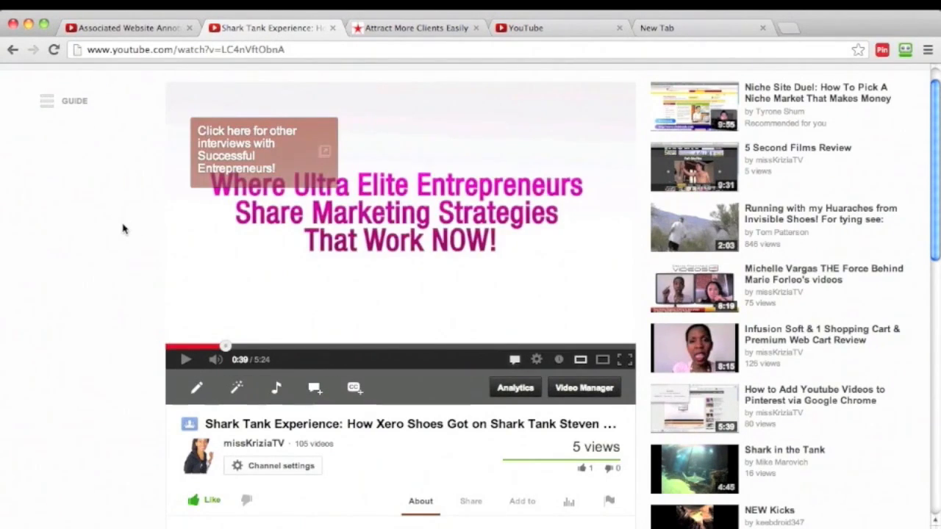
Check the note's start time in the editor and follow the note's website link on the watch page.
{"action": "left_click", "coordinate": [577, 31]}
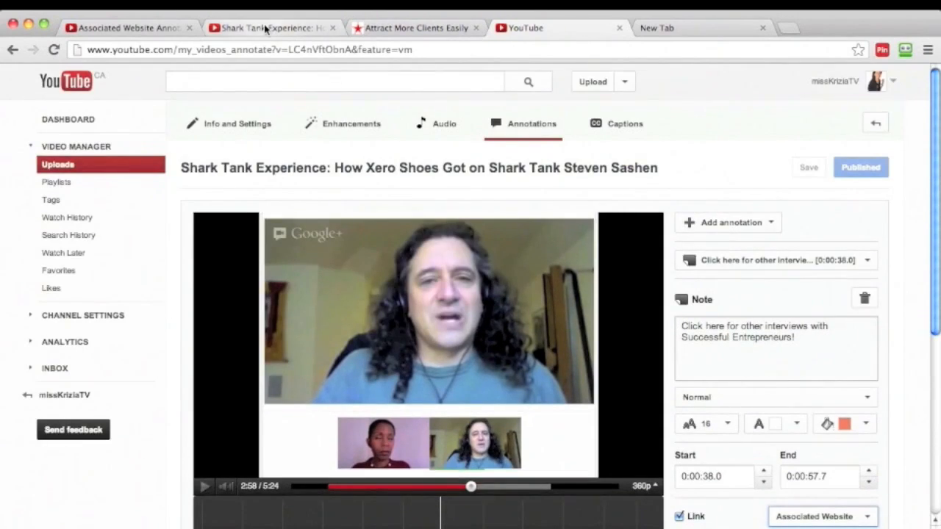
{"action": "left_click", "coordinate": [301, 30]}
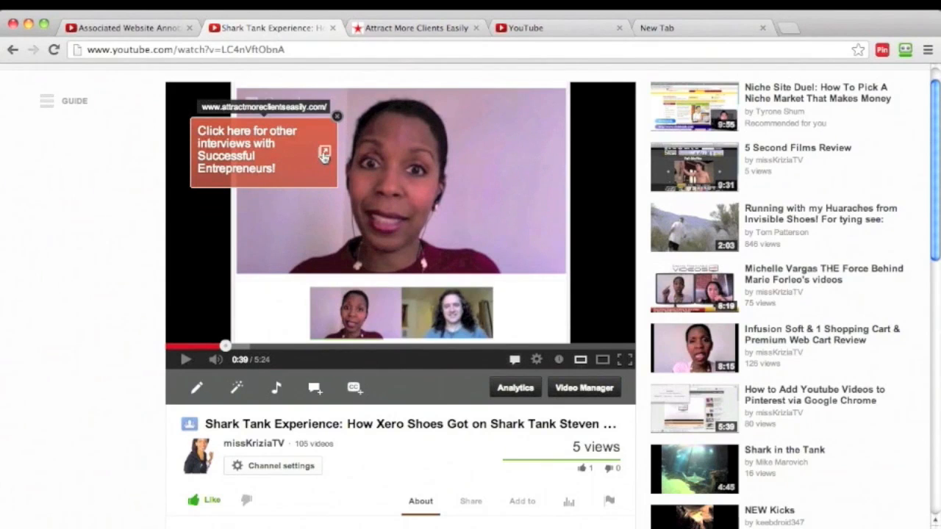
{"action": "left_click", "coordinate": [207, 150]}
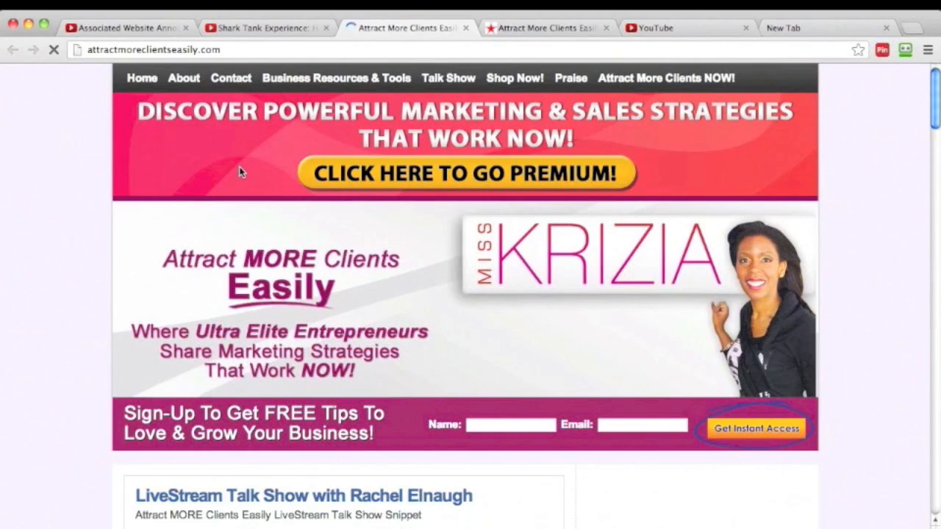
Compare the note's link address on the watch page with the newly opened website and its earlier copy.
{"action": "left_click", "coordinate": [284, 27]}
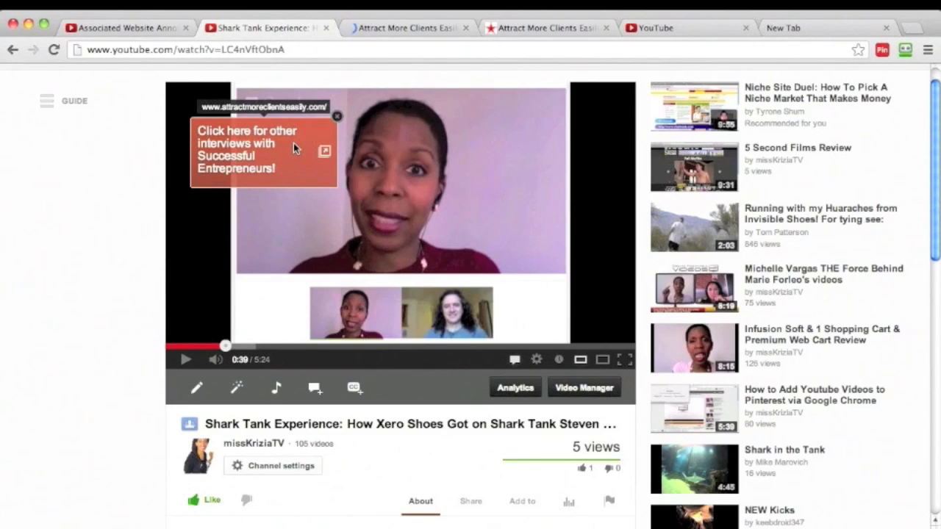
{"action": "left_click", "coordinate": [544, 28]}
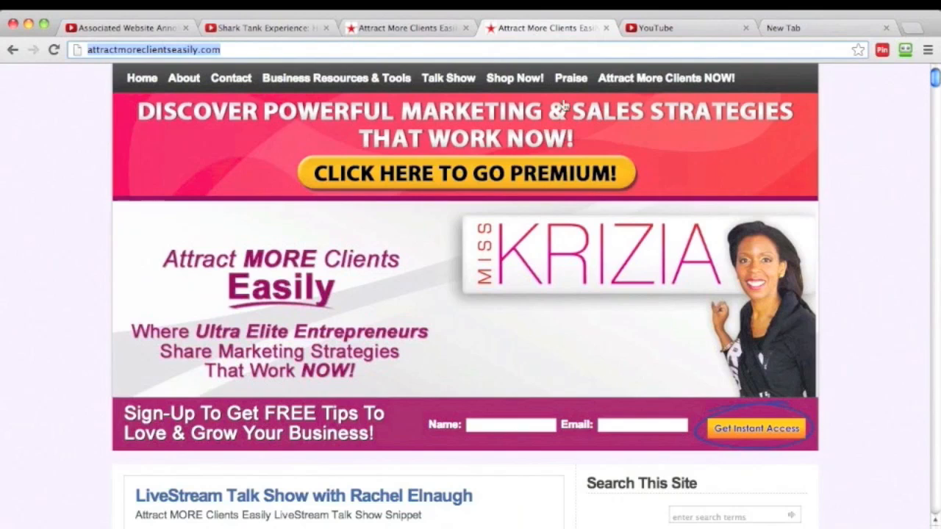
{"action": "left_click", "coordinate": [404, 29]}
Select Associated Website as the note's link type in the annotations editor.
{"action": "left_click", "coordinate": [699, 29]}
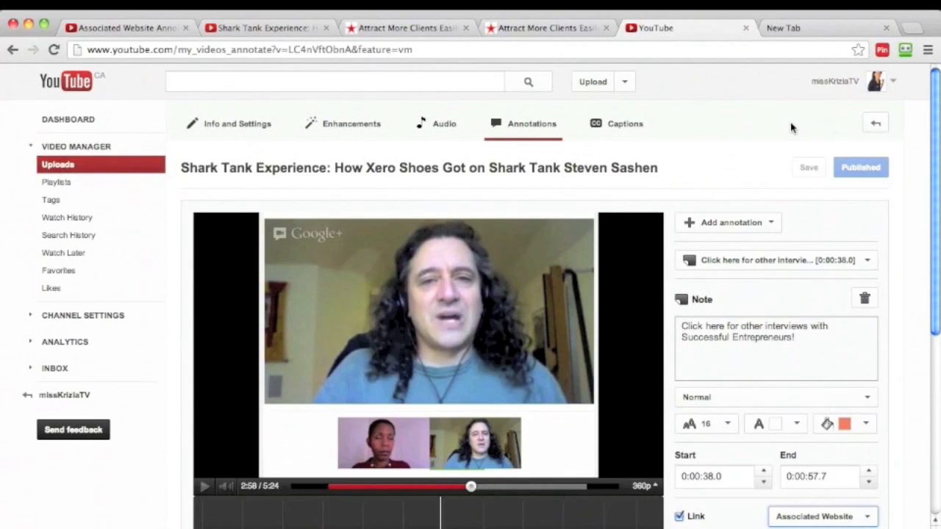
{"action": "scroll", "coordinate": [790, 131], "scroll_direction": "down", "scroll_amount": 5}
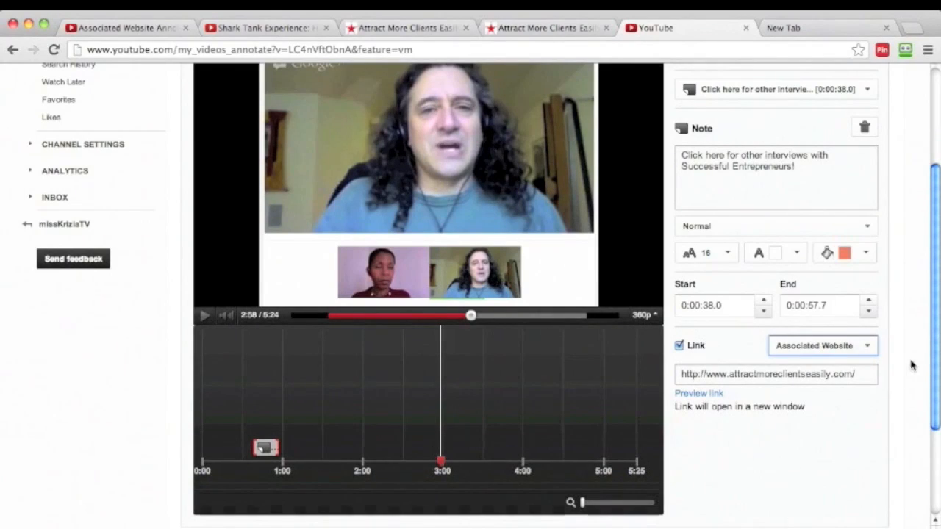
{"action": "left_click", "coordinate": [867, 347]}
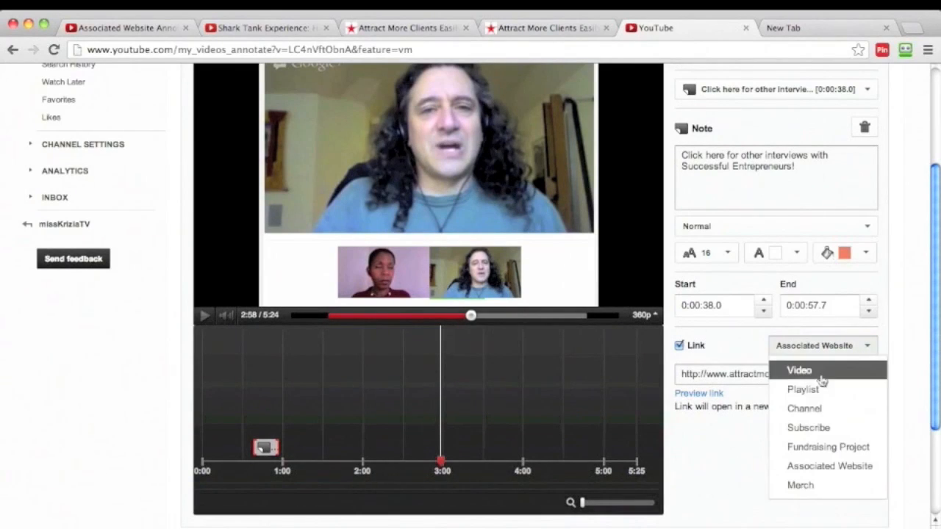
{"action": "left_click", "coordinate": [818, 471]}
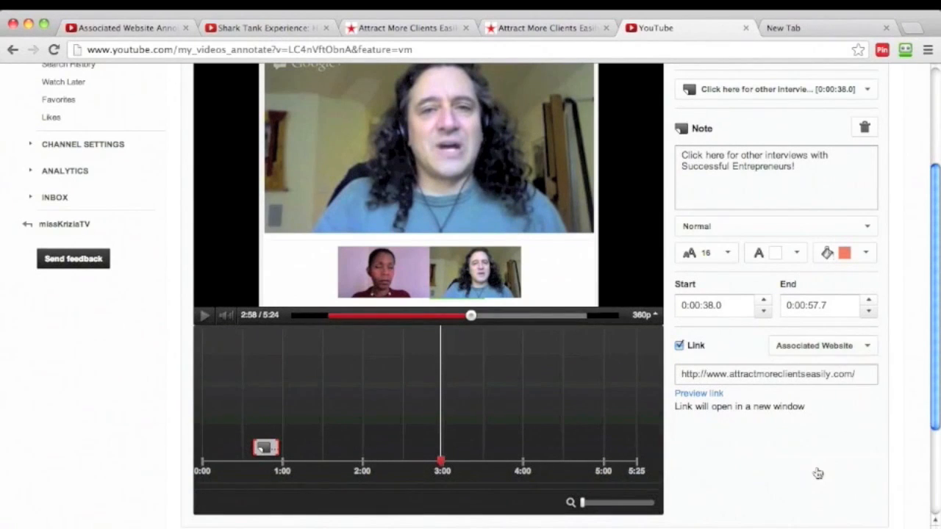
{"action": "scroll", "coordinate": [879, 378], "scroll_direction": "down", "scroll_amount": 1}
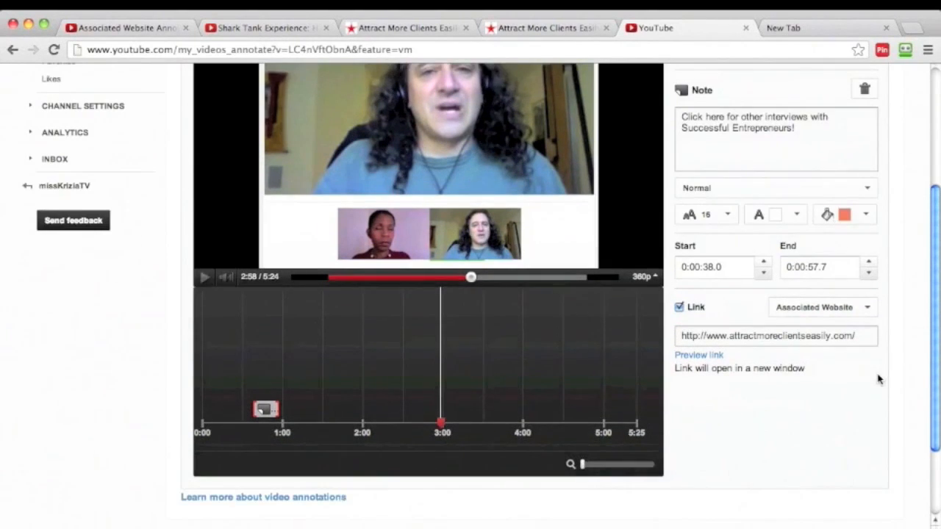
{"action": "left_click", "coordinate": [550, 29]}
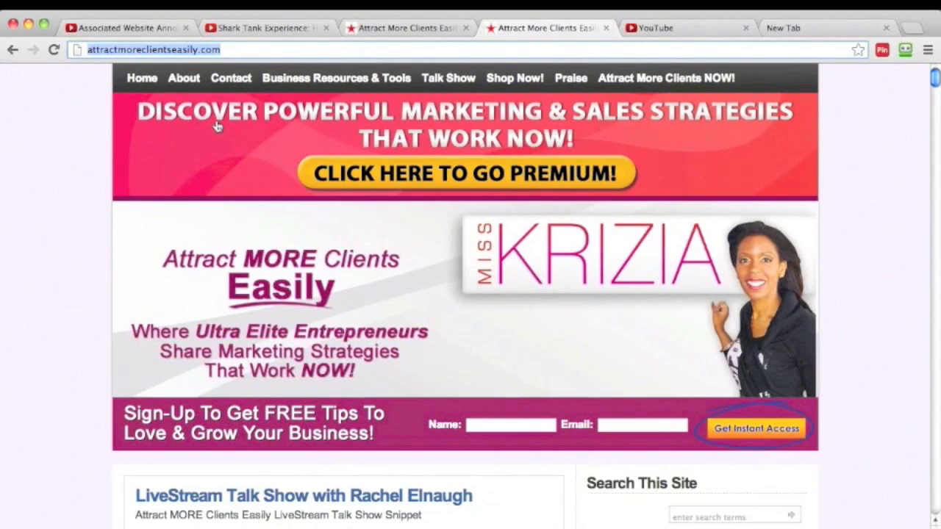
{"action": "left_click", "coordinate": [666, 31]}
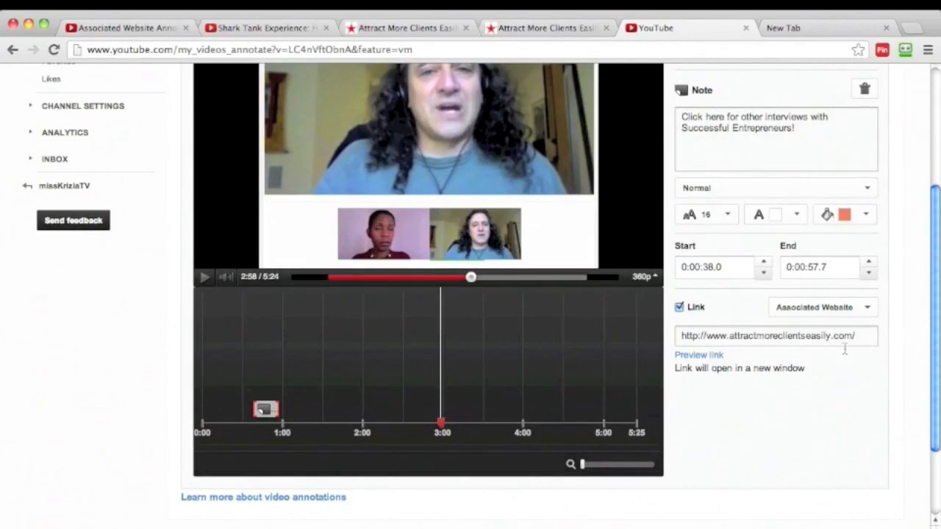
{"action": "left_click", "coordinate": [727, 336]}
{"action": "left_click_drag", "start_coordinate": [727, 336], "coordinate": [704, 337]}
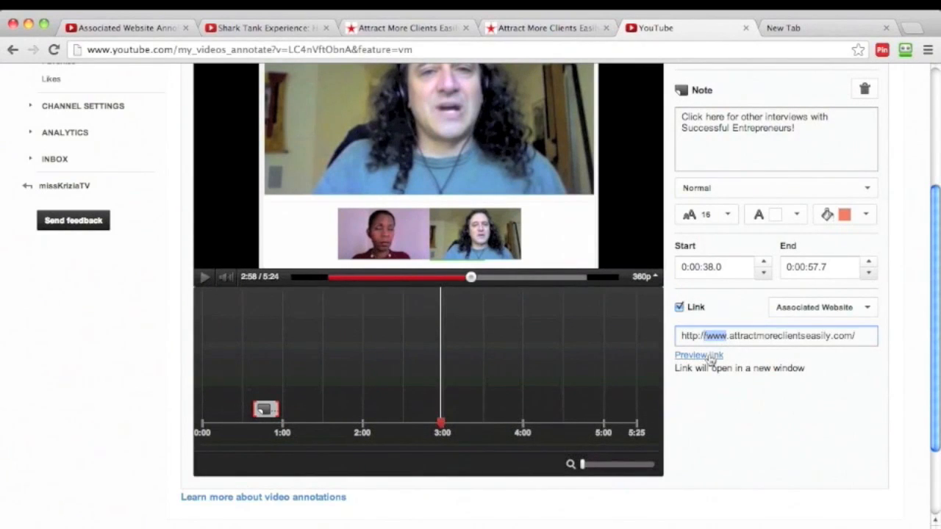
{"action": "left_click", "coordinate": [726, 336]}
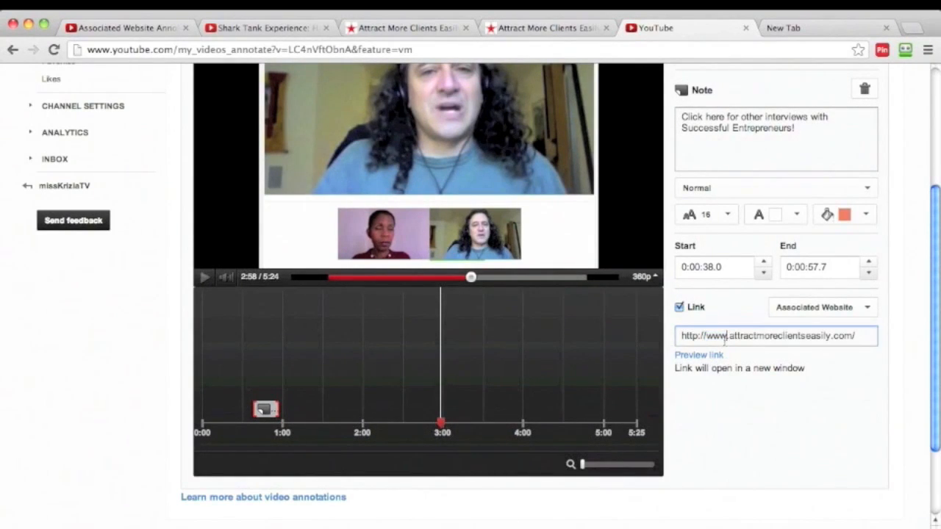
{"action": "key", "text": "BackSpace"}
{"action": "key", "text": "BackSpace"}
{"action": "key", "text": "BackSpace"}
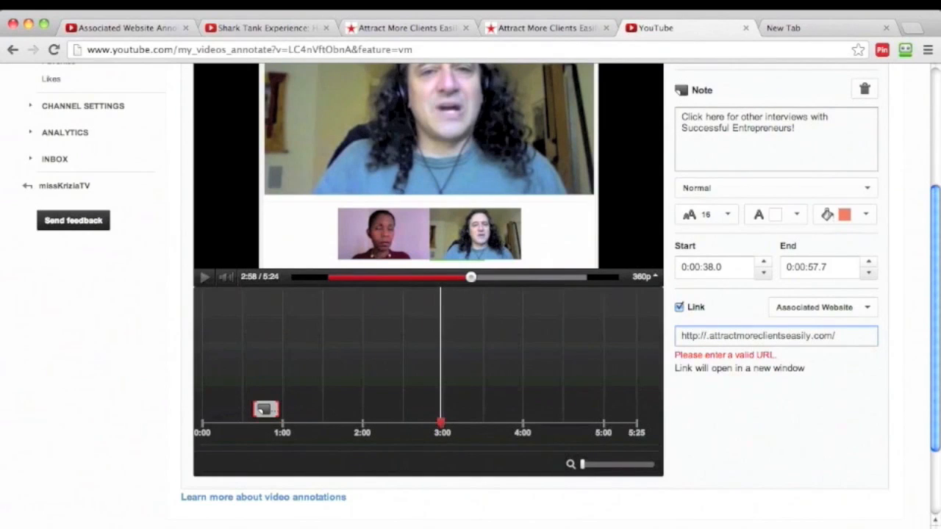
{"action": "key", "text": "Delete"}
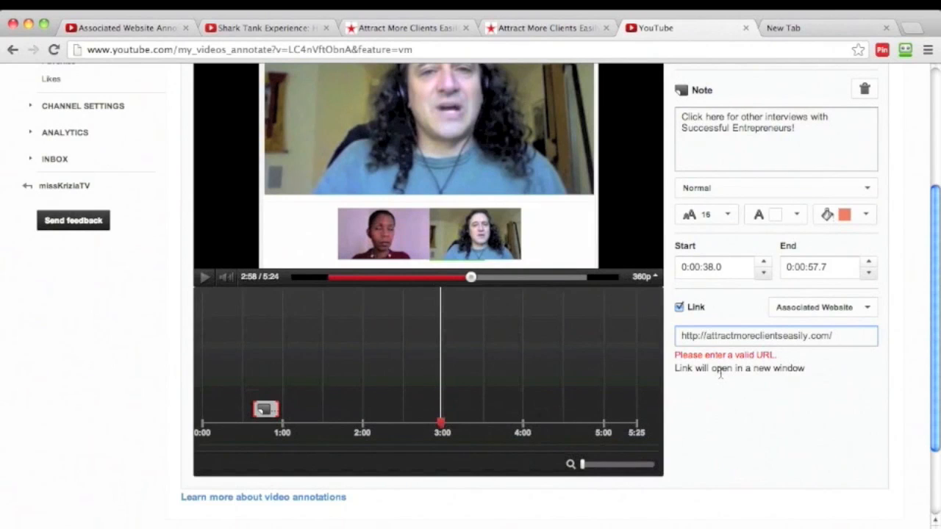
{"action": "type", "text": "www."}
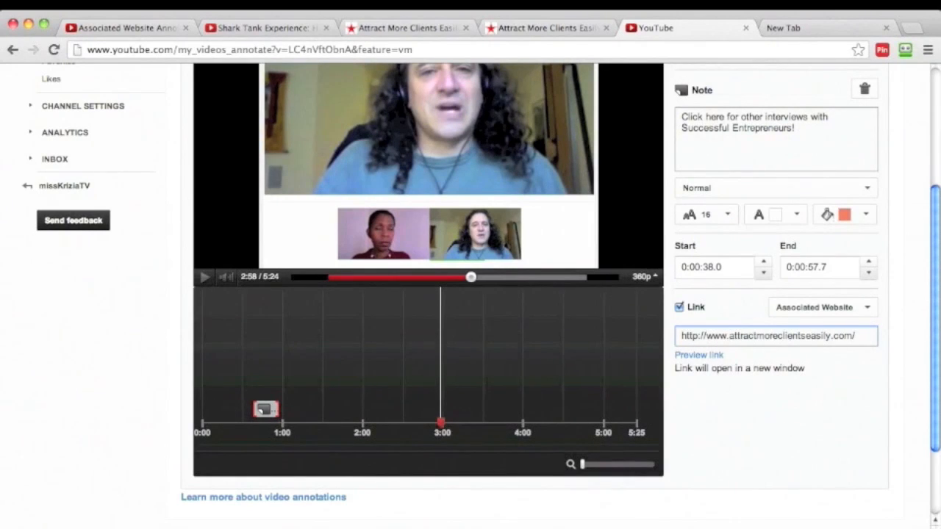
Return from the annotations editor to the video's watch page and view the linked note.
{"action": "scroll", "coordinate": [724, 419], "scroll_direction": "up", "scroll_amount": 1}
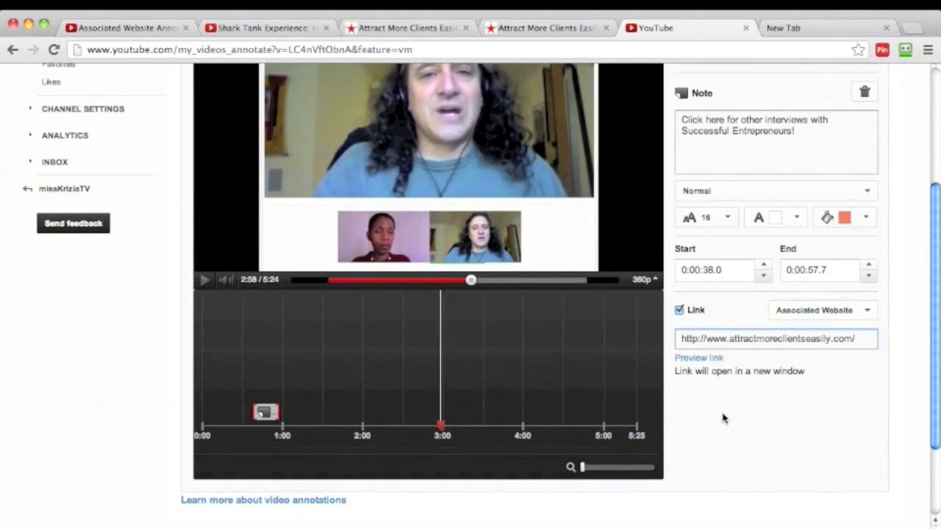
{"action": "scroll", "coordinate": [723, 418], "scroll_direction": "up", "scroll_amount": 3}
{"action": "left_click", "coordinate": [262, 31]}
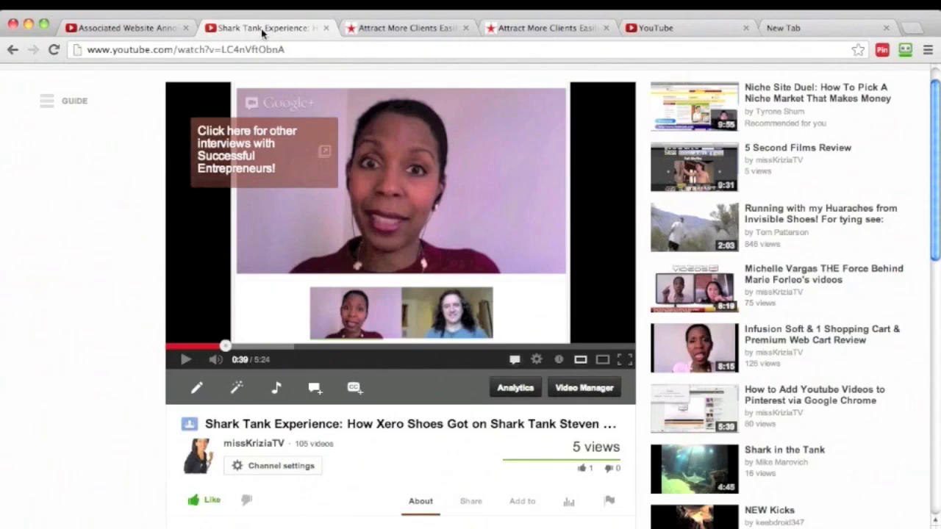